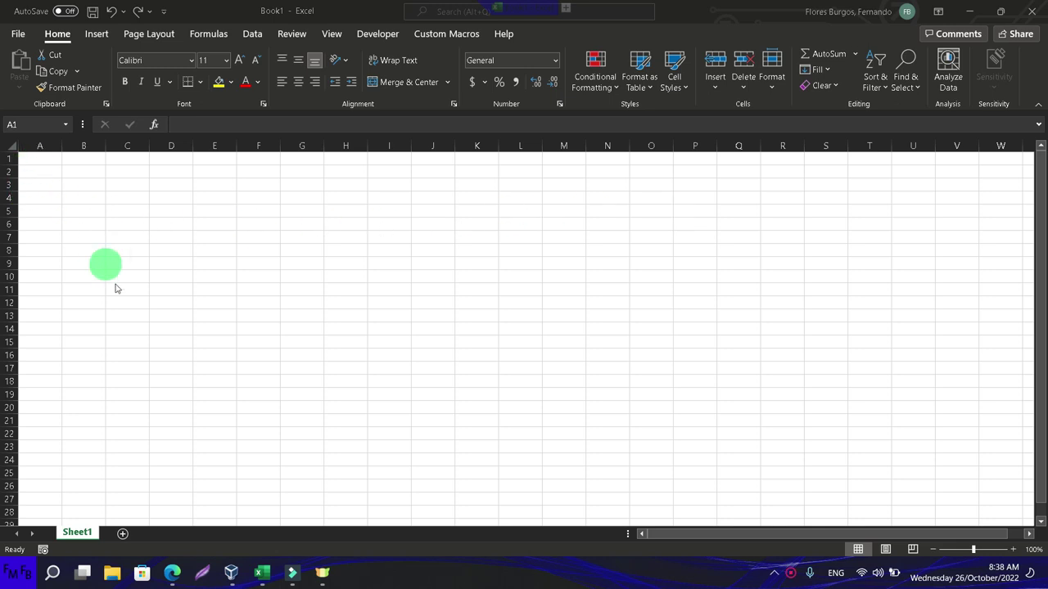
- Turn A1 into a table and name it sports
click(46, 159)
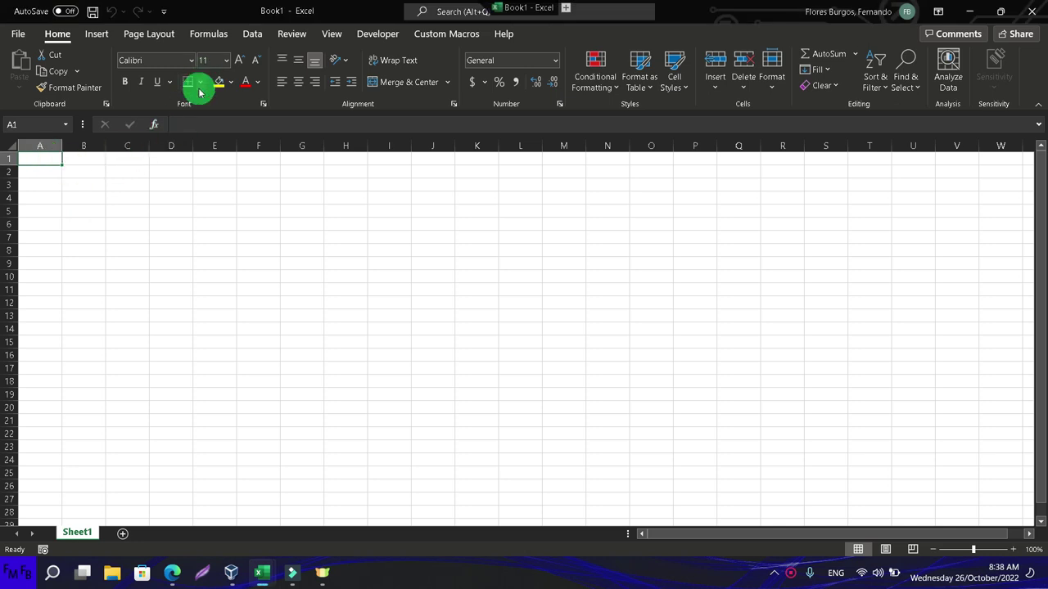
key(ctrl+t)
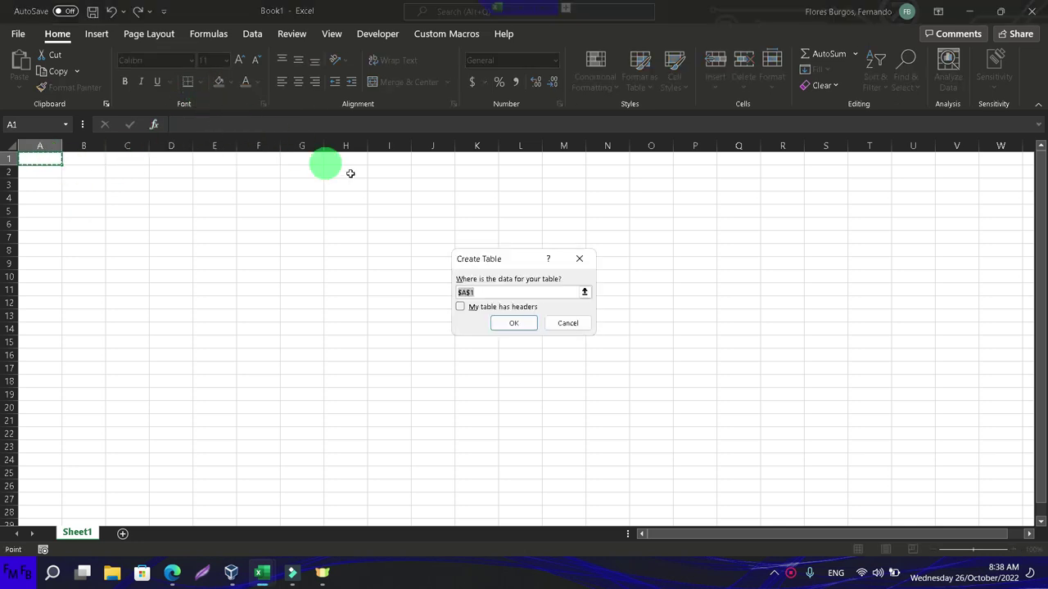
click(524, 323)
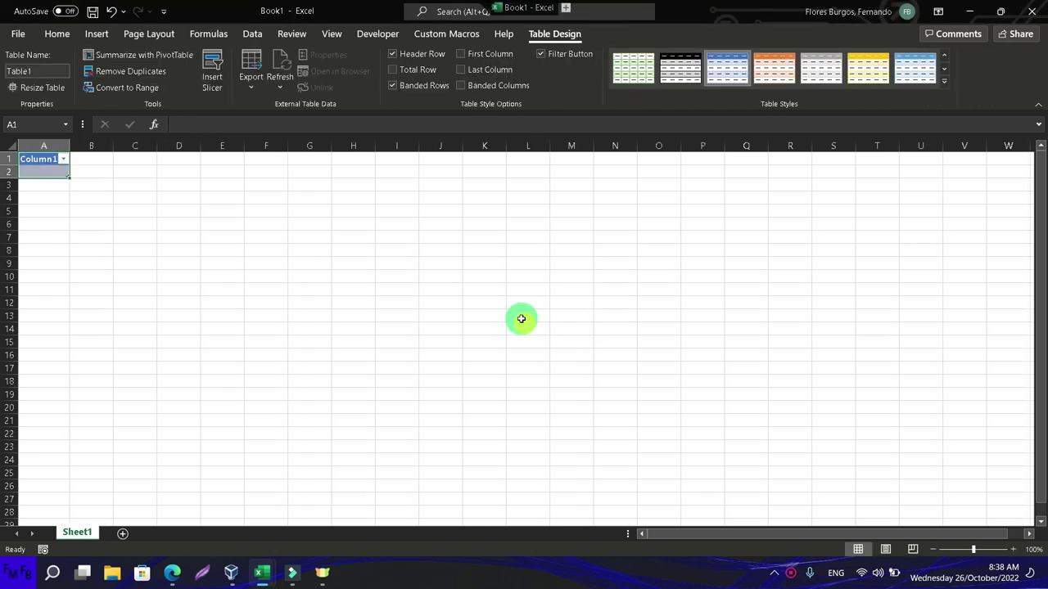
click(46, 69)
text(sports)
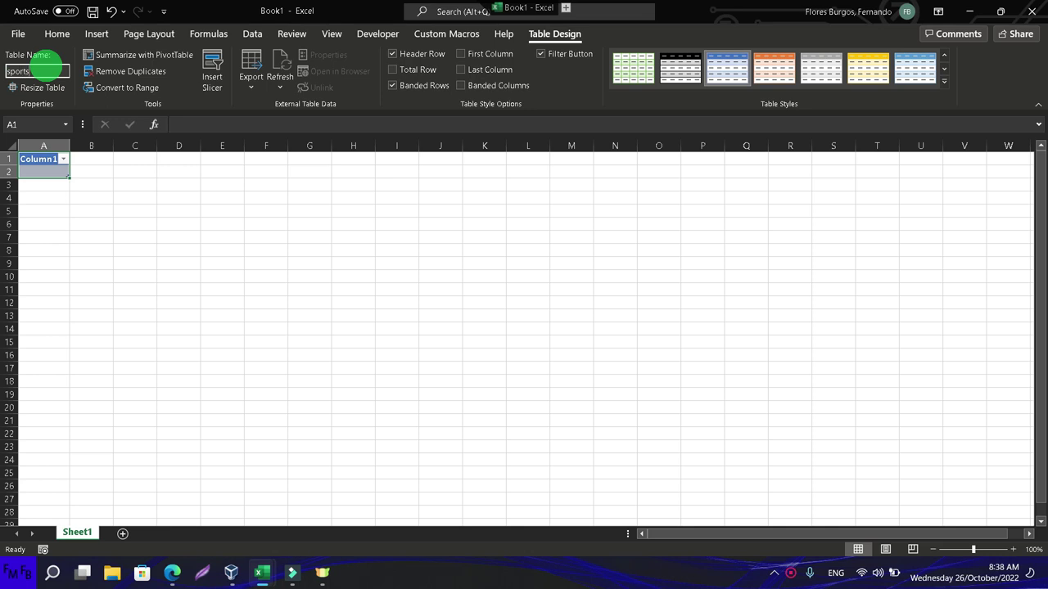
key(Return)
- Turn C1 into a second table and name it music
click(152, 159)
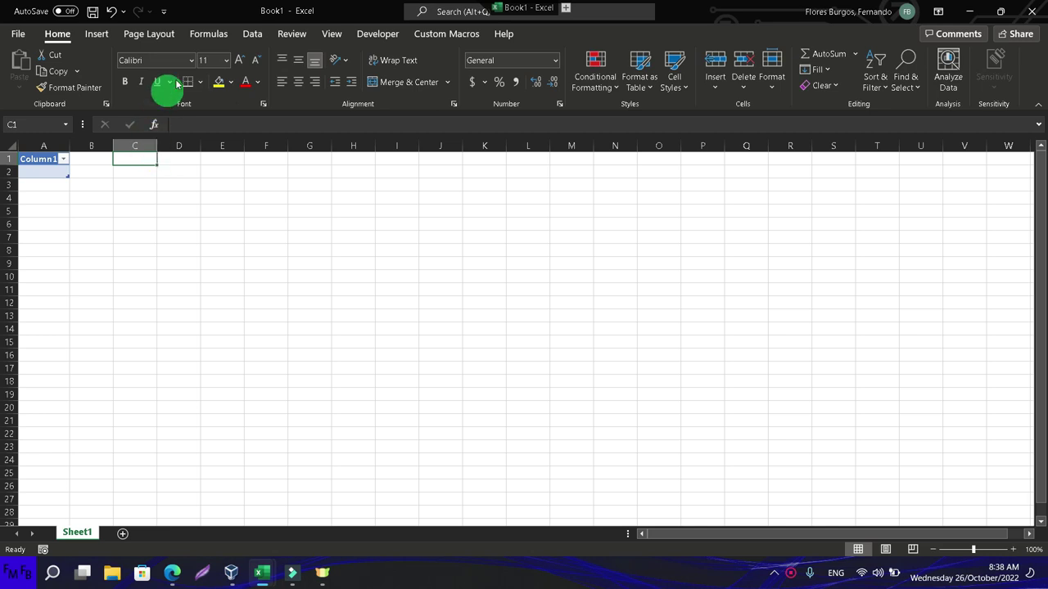
key(ctrl+t)
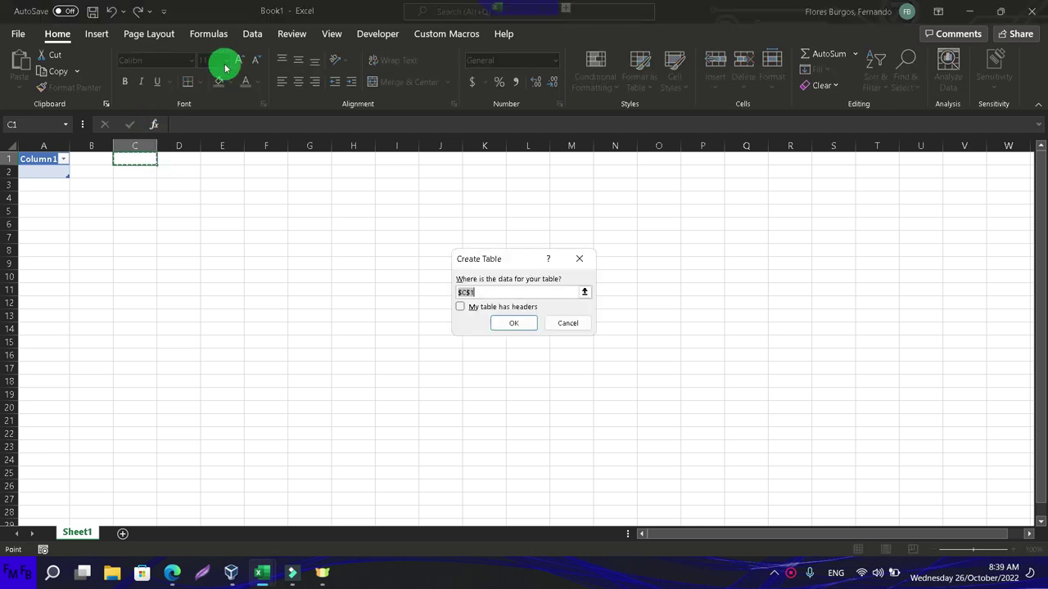
key(Return)
click(64, 72)
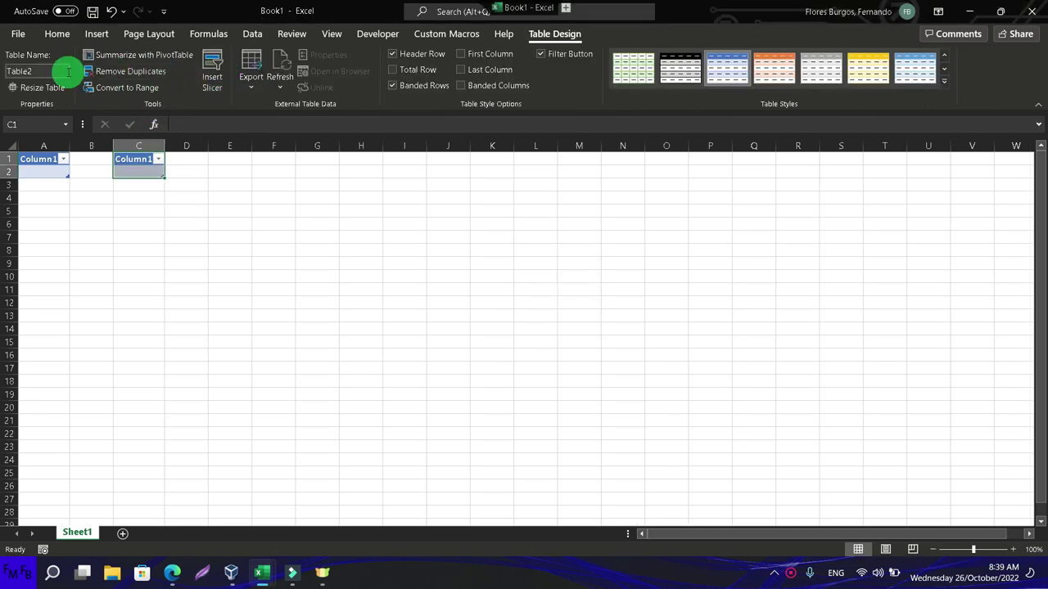
text(music)
key(Return)
- Add Sheet2 with Hobbies in A1 and Specify in A2, then select B1
click(122, 533)
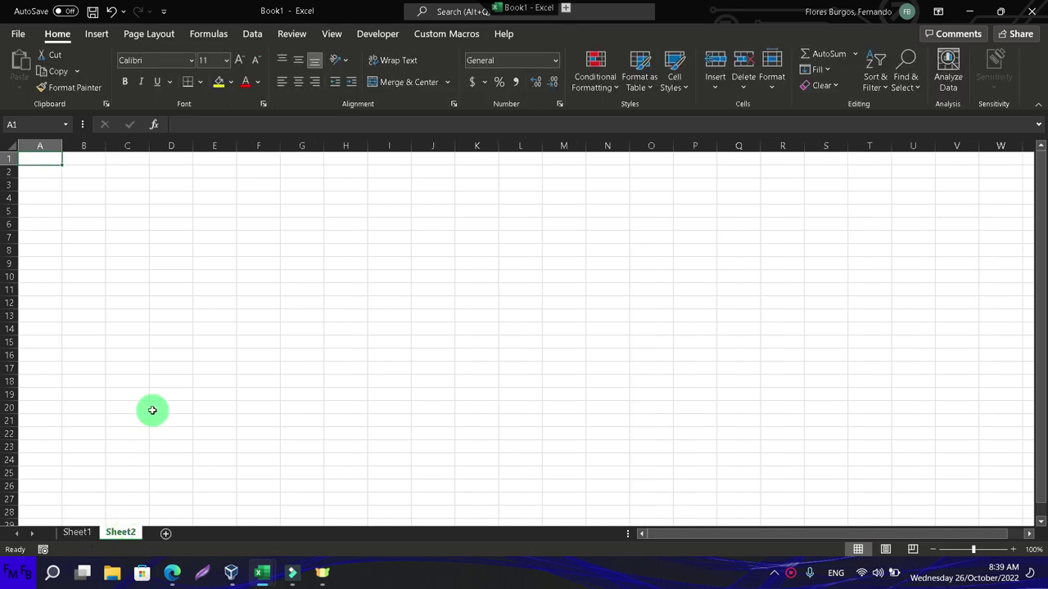
text(H)
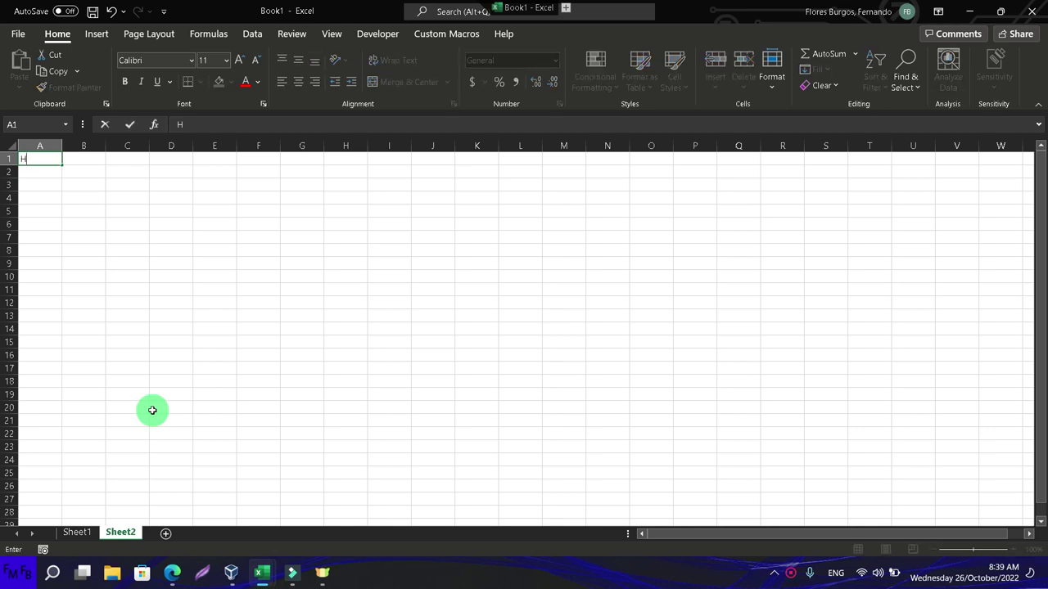
text(obbies)
key(Return)
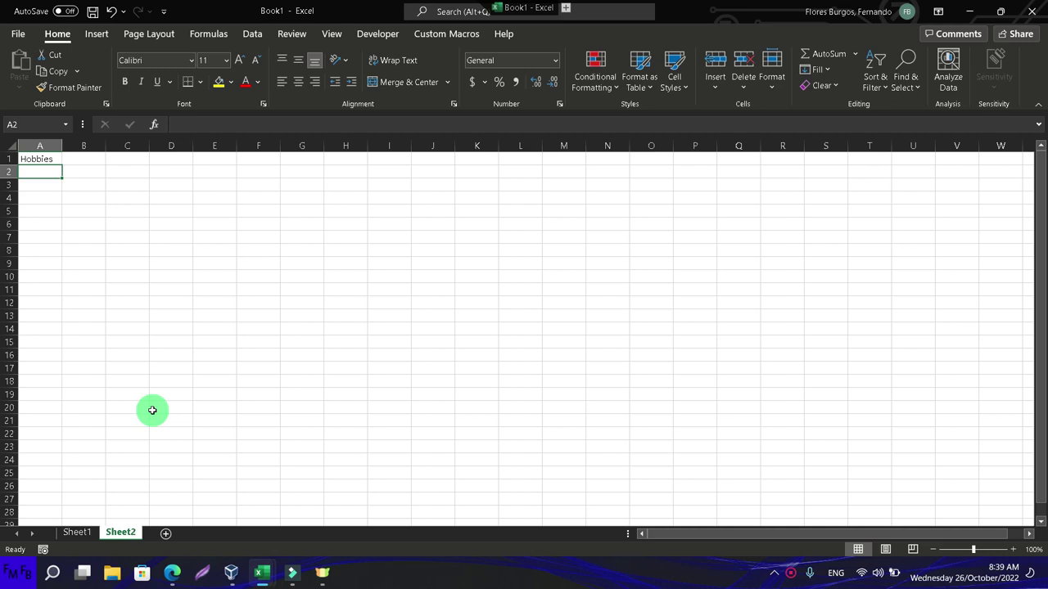
text(Specific)
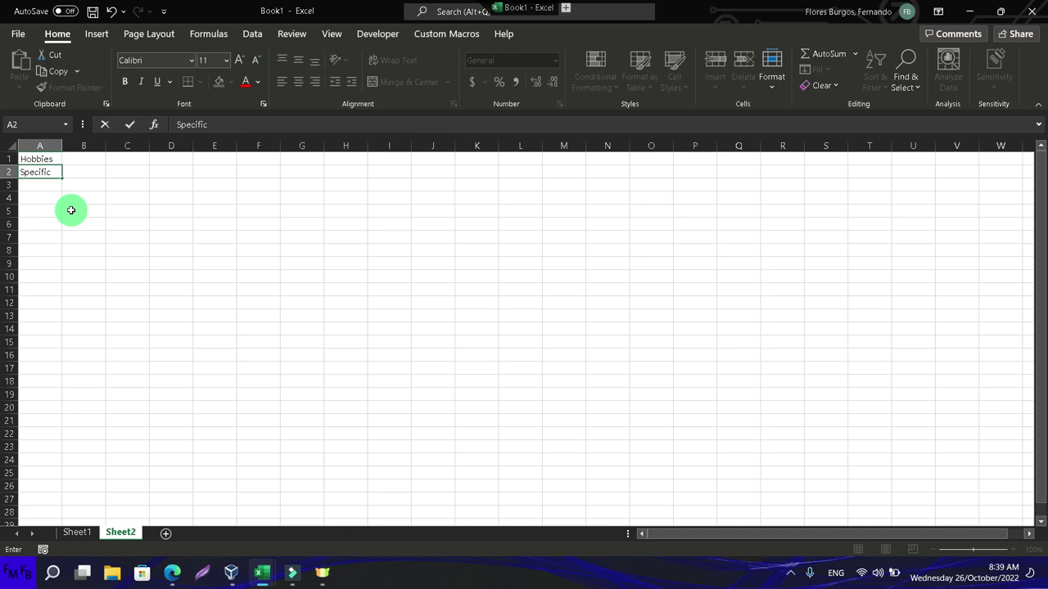
key(BackSpace)
key(BackSpace)
text(y)
key(Return)
key(Up)
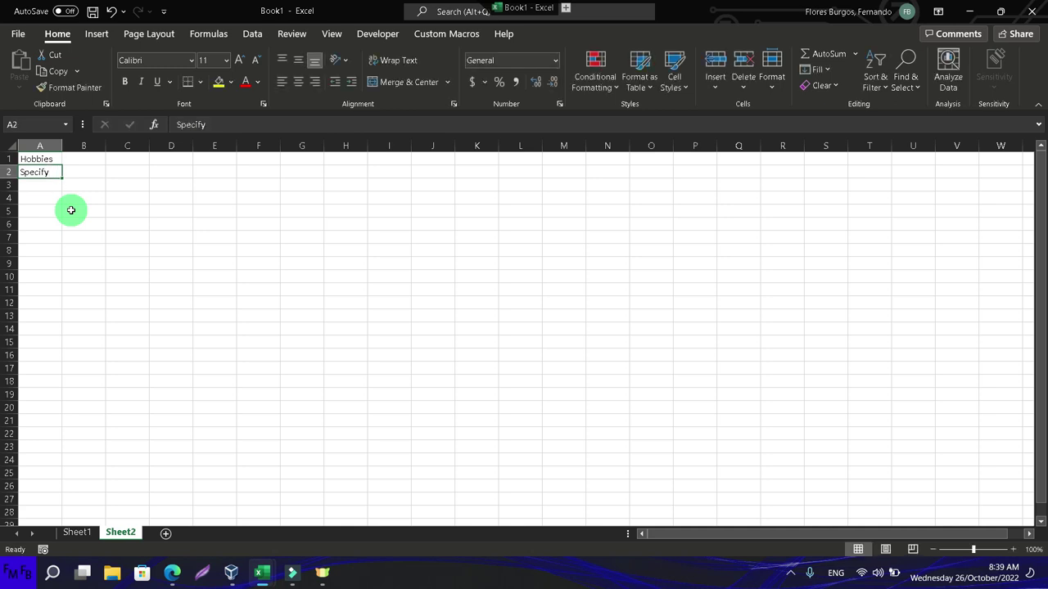
key(Up)
key(Right)
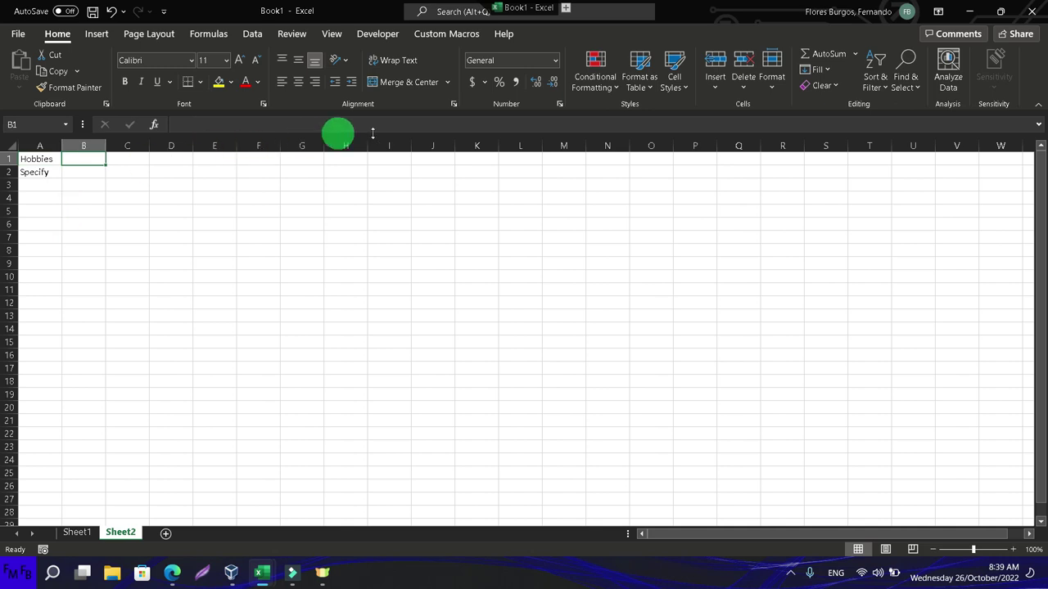
- Start a List validation with an =indirect source on B1, cancel it, and go to Sheet1
click(255, 34)
click(697, 86)
click(697, 105)
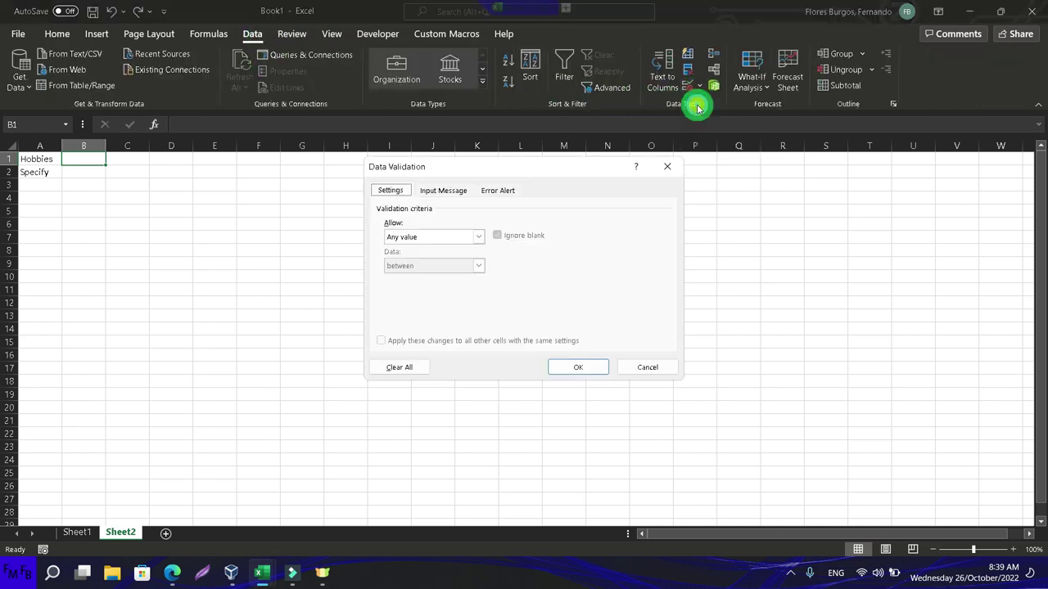
click(477, 237)
click(439, 277)
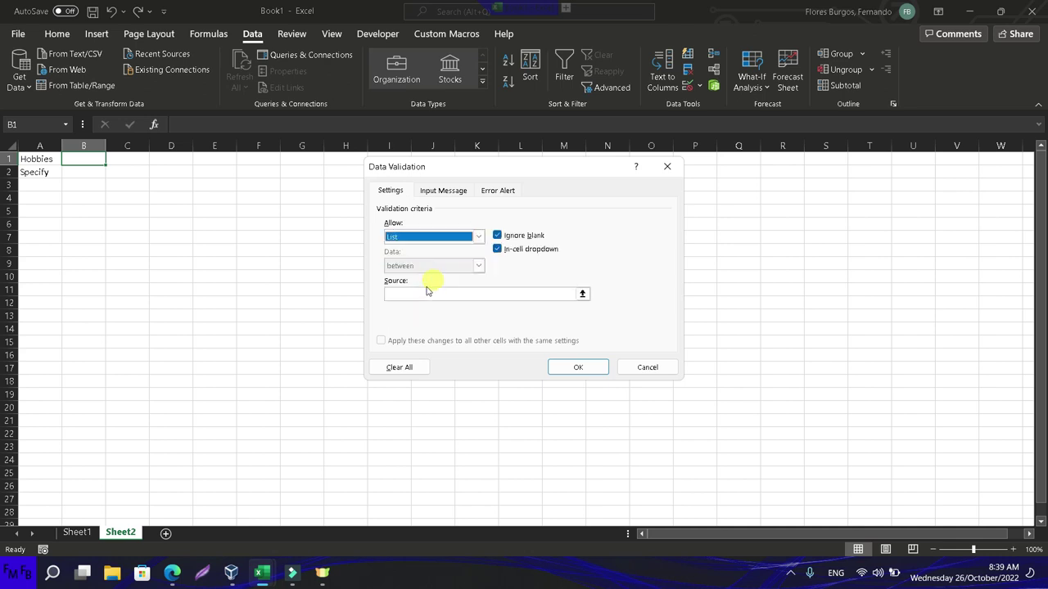
click(420, 292)
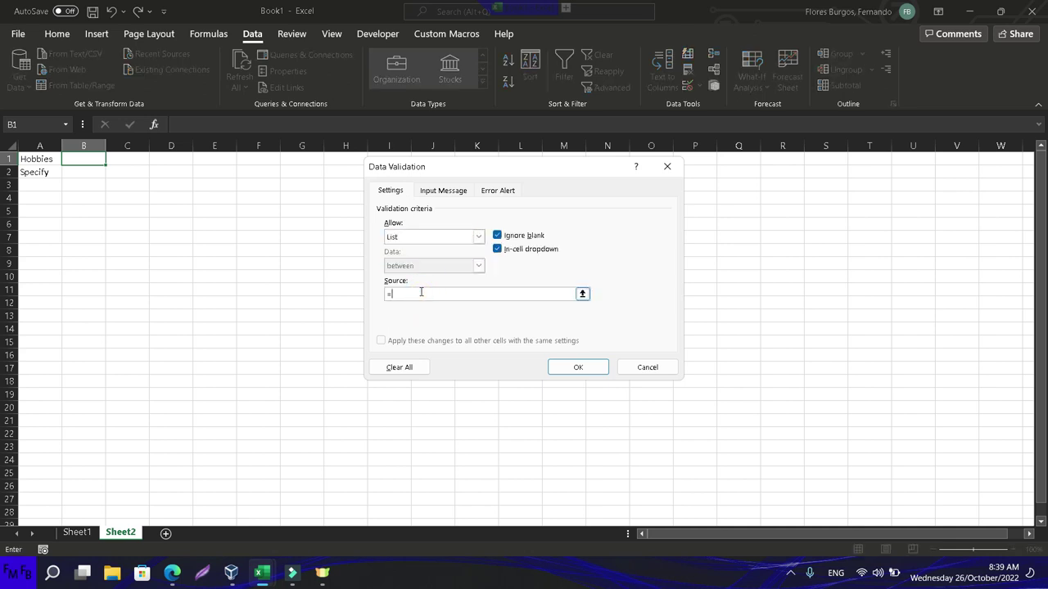
text(=in)
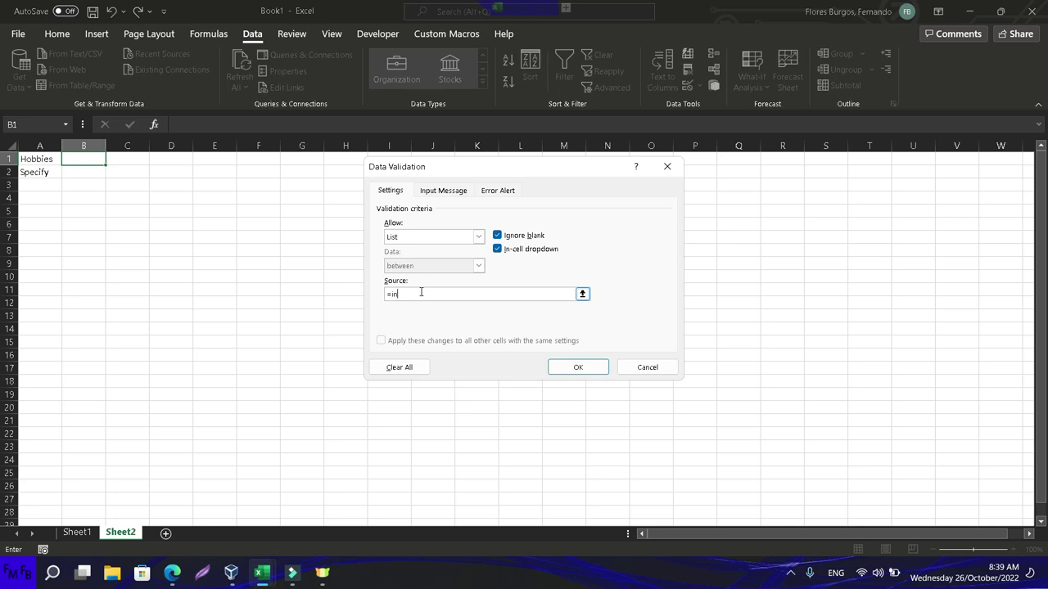
text(direct)
key(Escape)
click(71, 534)
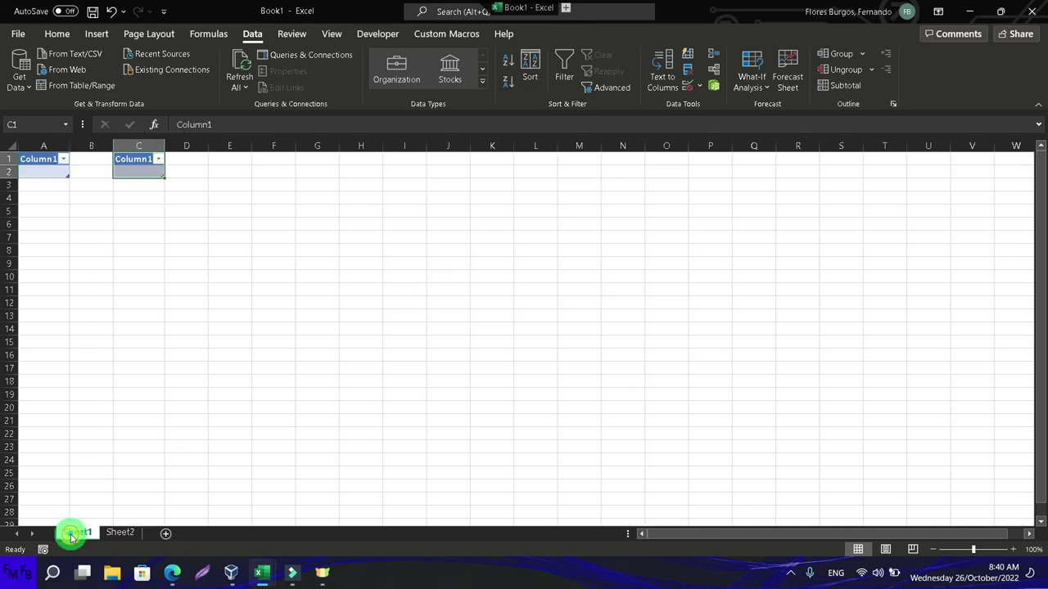
- Rename the A1 table from sports to hobbies
click(37, 159)
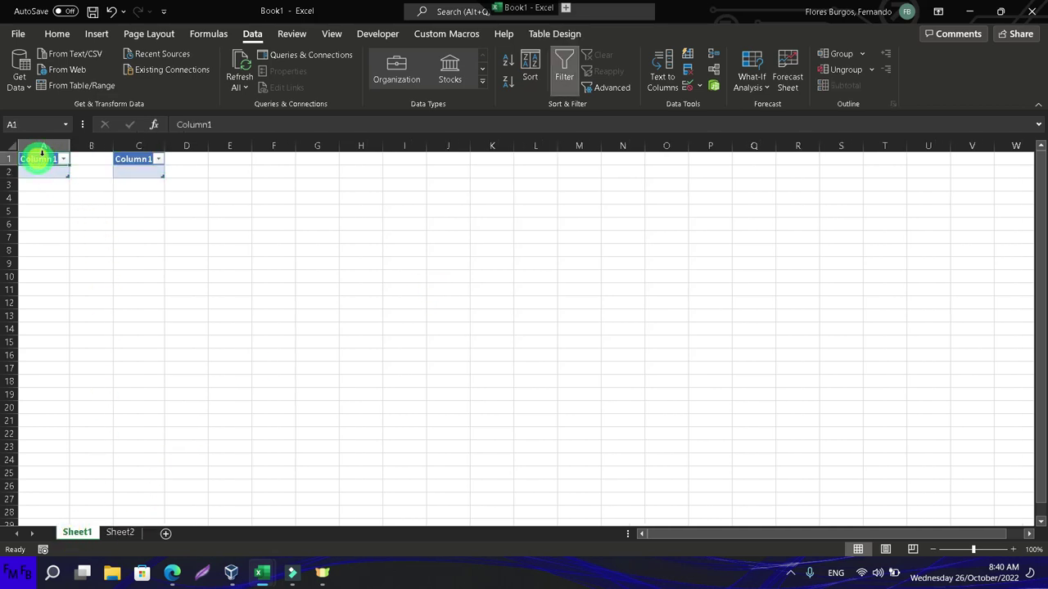
click(547, 35)
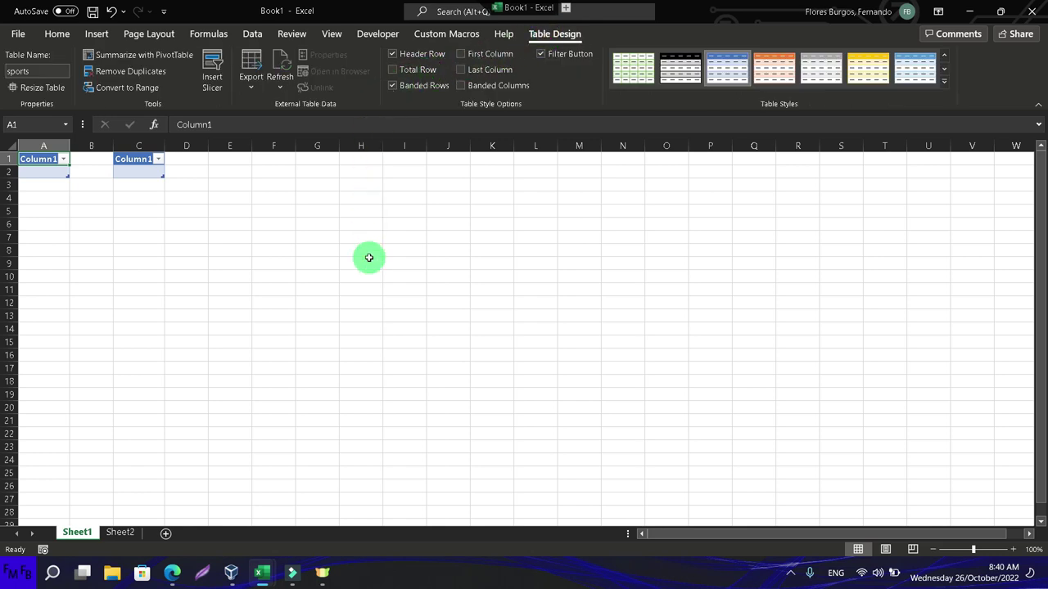
click(58, 73)
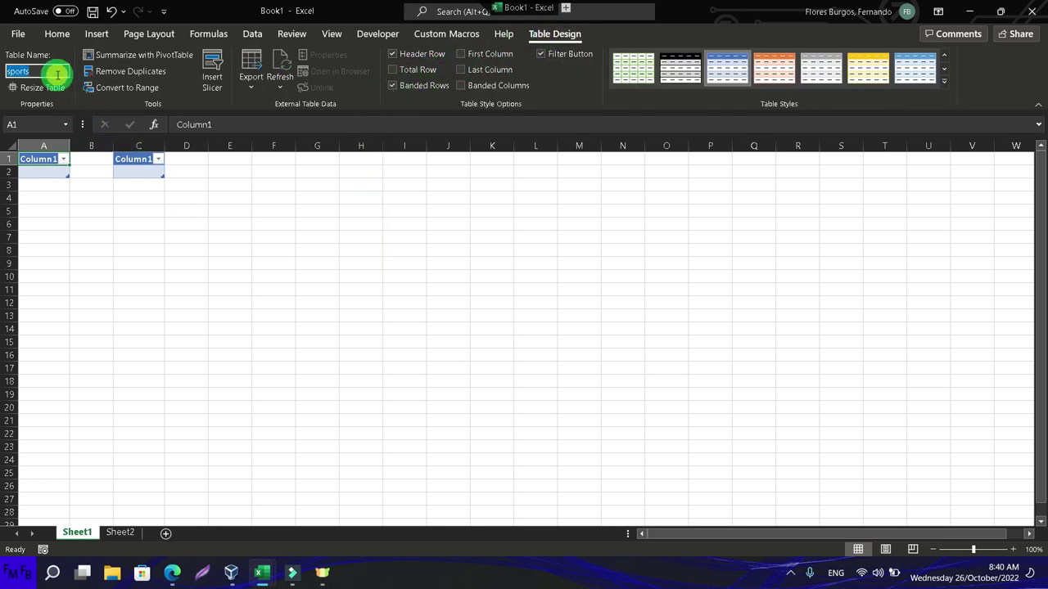
text(hobbies)
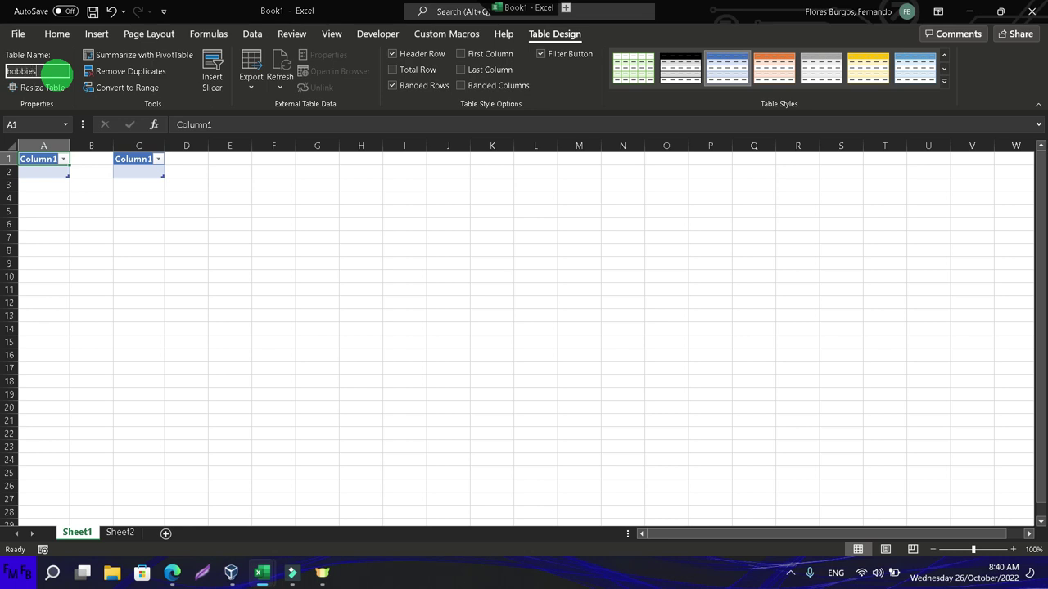
key(Return)
- Create a new table at E1 named sports, then return to Sheet2
click(33, 171)
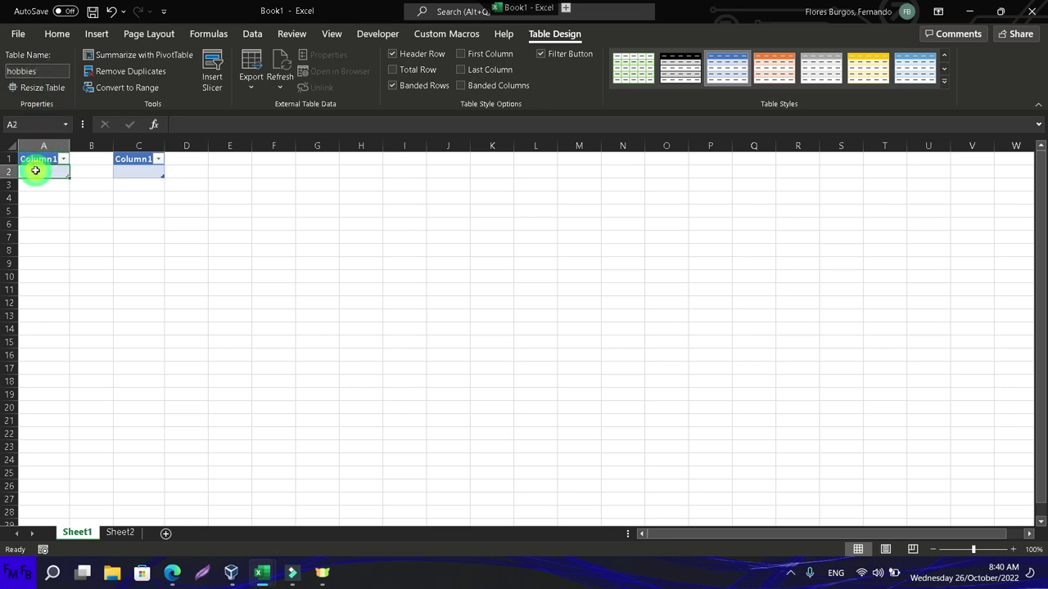
click(215, 157)
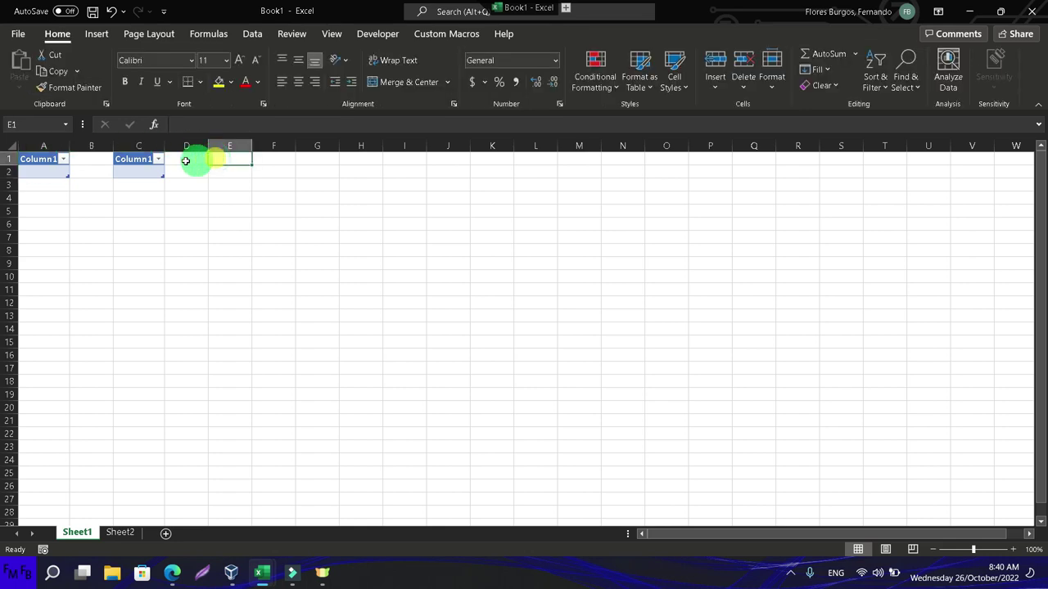
click(146, 162)
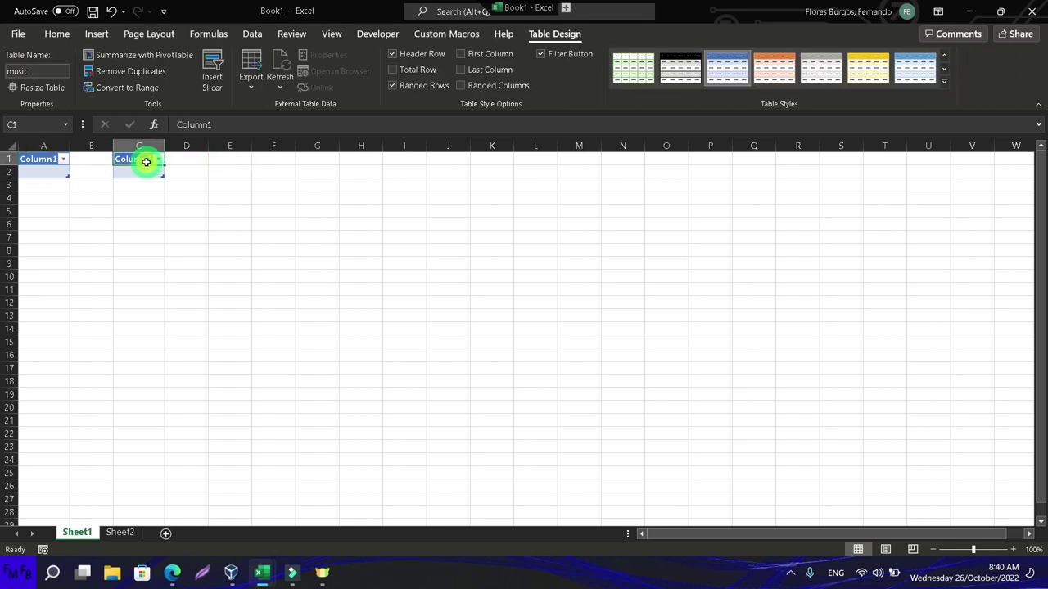
click(210, 158)
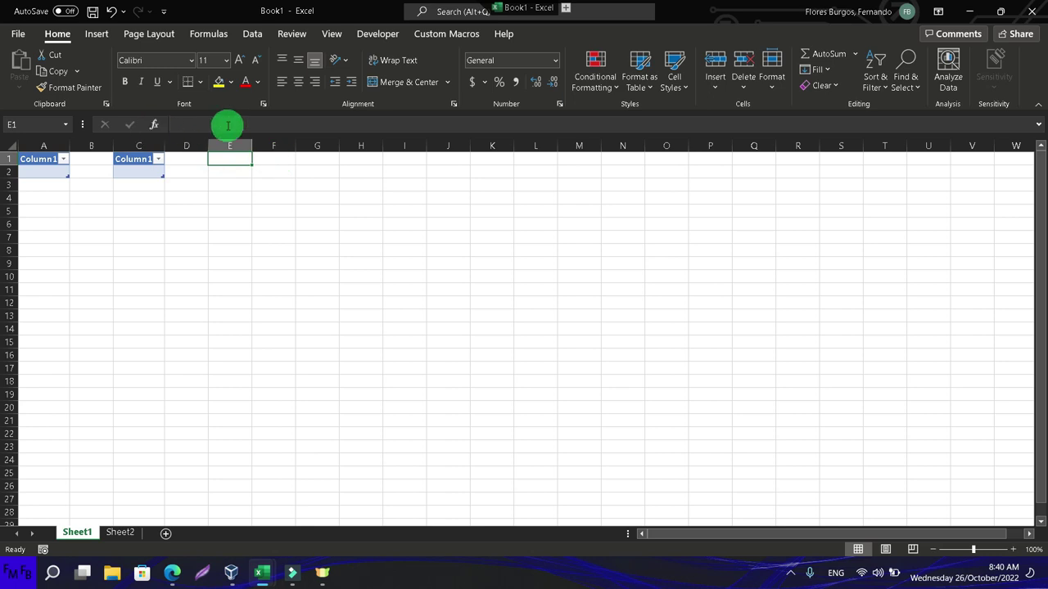
key(ctrl+t)
key(Return)
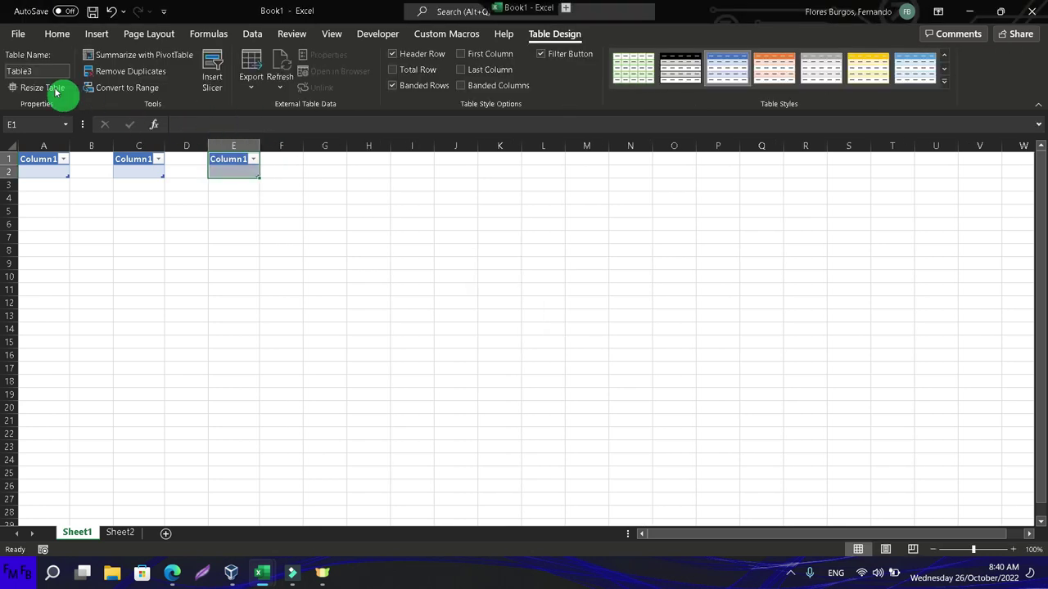
click(36, 71)
text(sport)
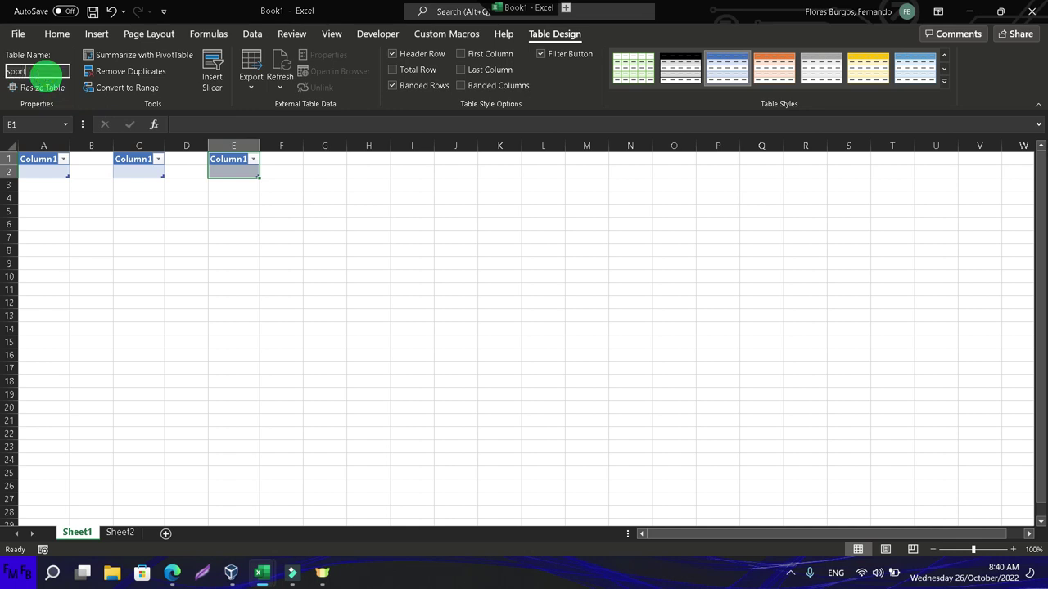
key(Return)
click(122, 532)
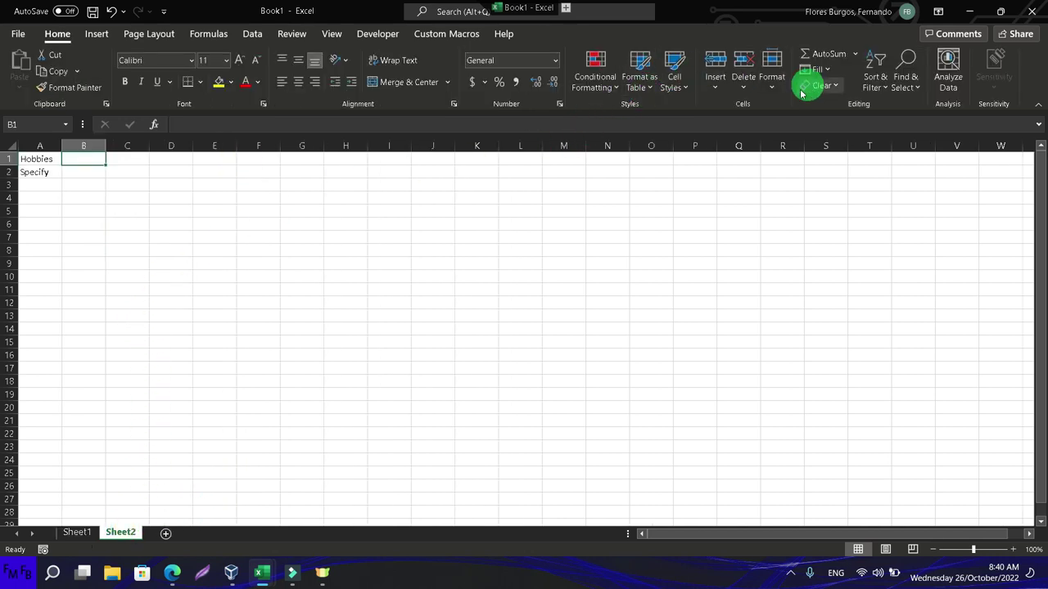
- Restrict B1 to a dropdown list sourced from INDIRECT of Hobbies
click(253, 37)
click(700, 85)
click(700, 103)
click(478, 236)
click(459, 277)
click(415, 293)
text(=Indirect()
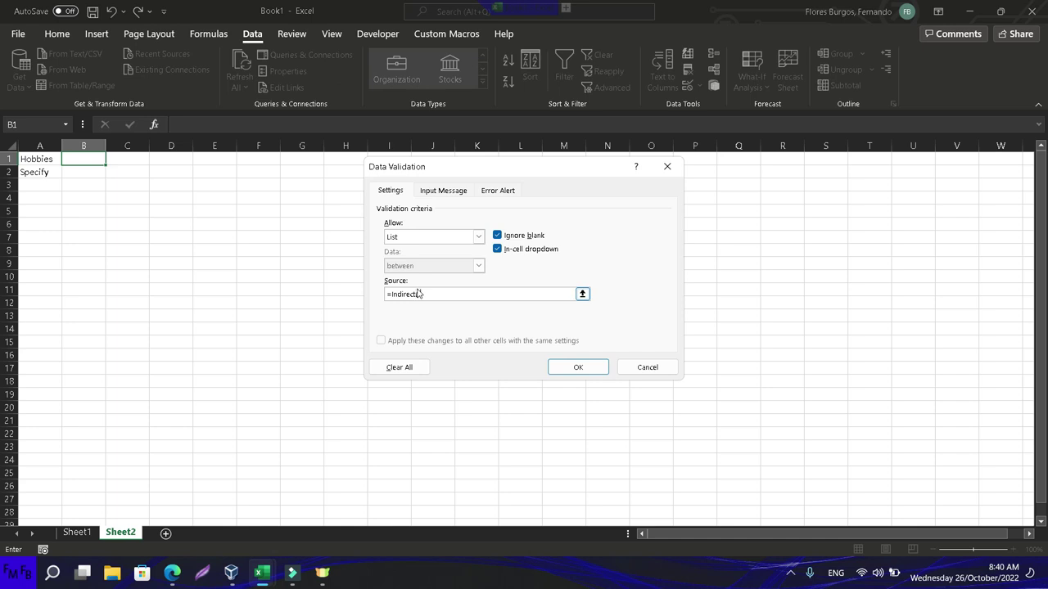
text(Hobbies)
key(Return)
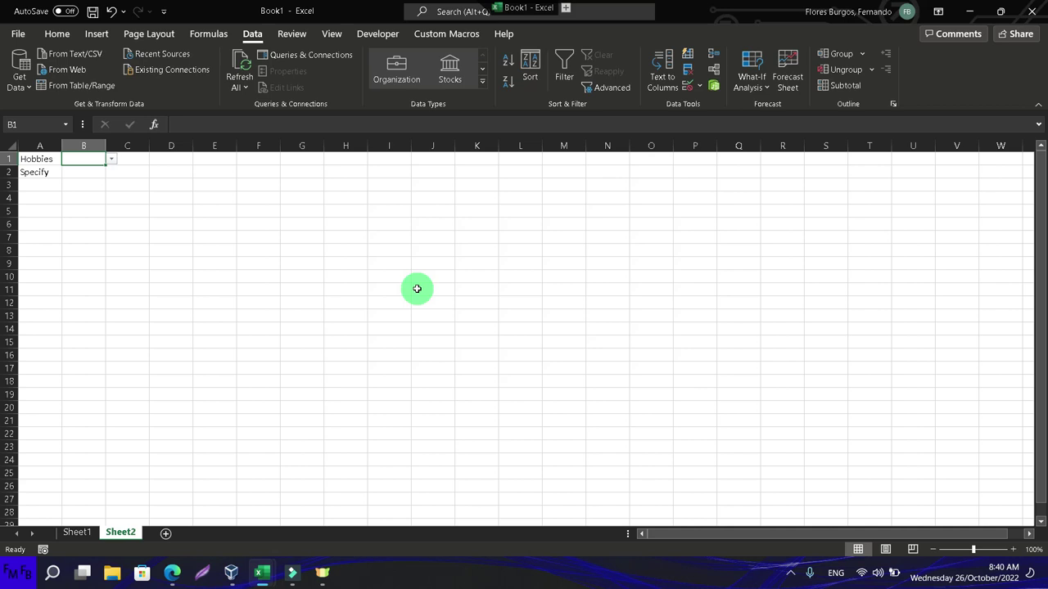
- Test B1's dropdown, then select Sheet1's A1 table and show its Table Design settings
click(111, 159)
click(112, 159)
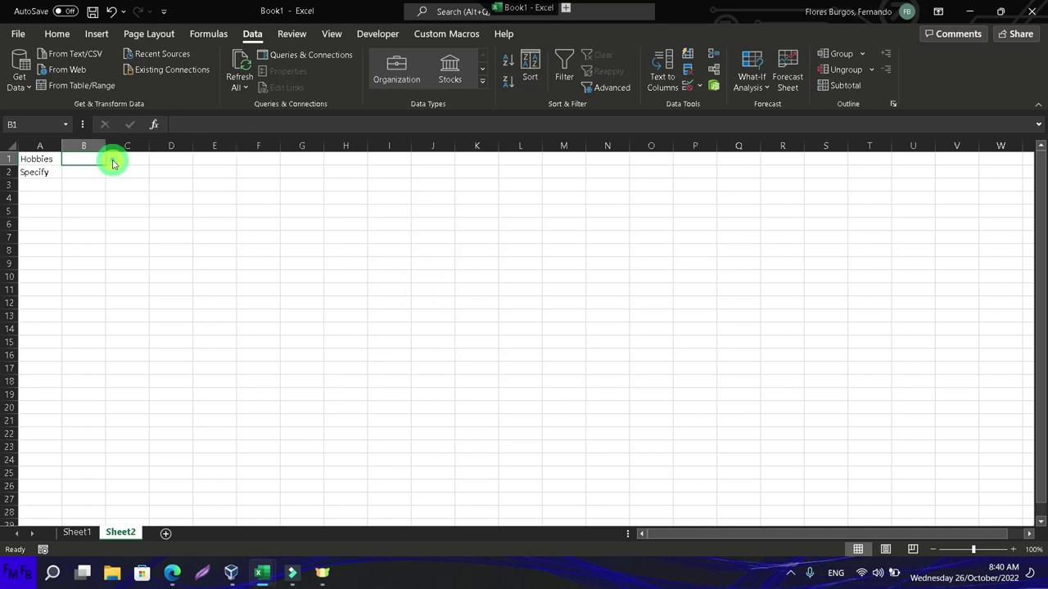
click(81, 532)
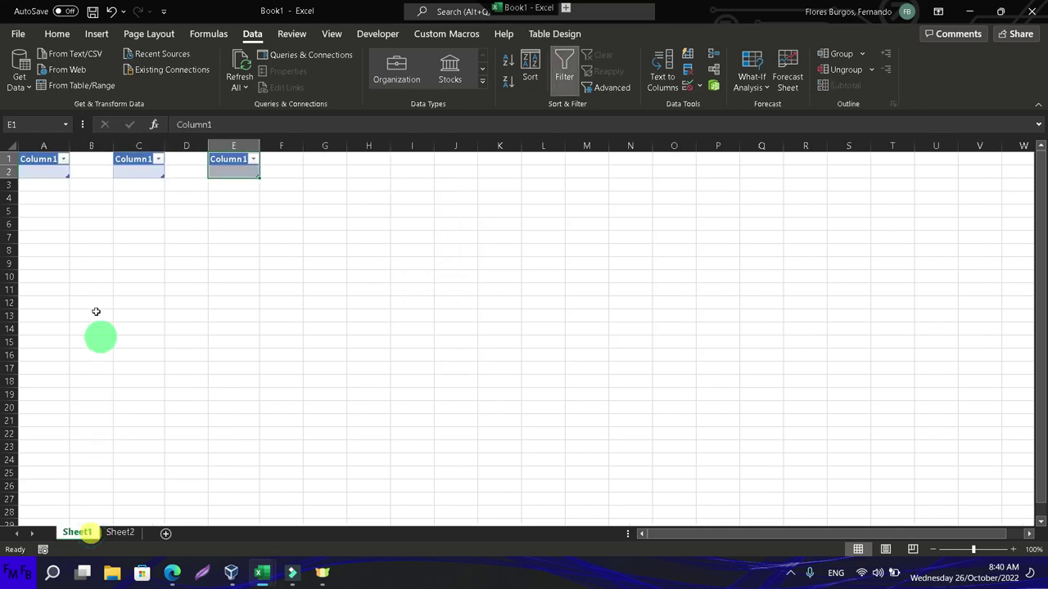
click(43, 158)
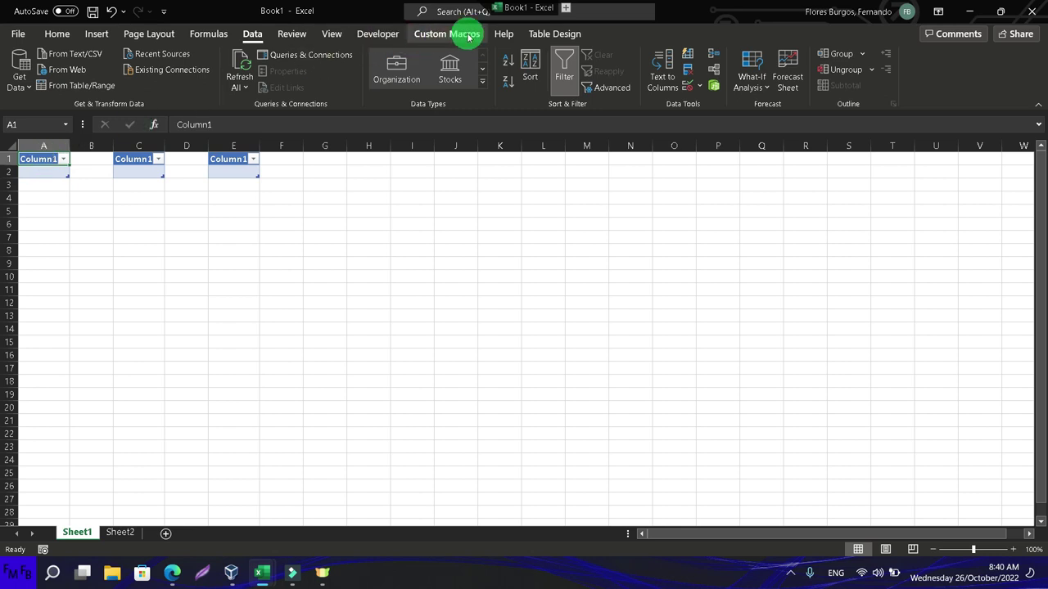
click(554, 33)
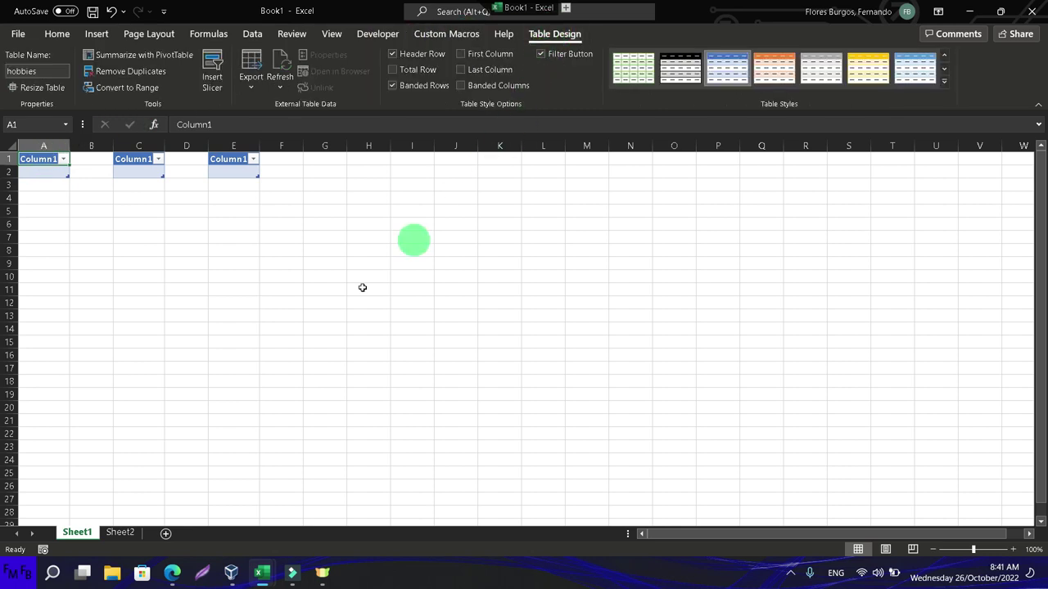
- On Sheet2, enter sub in A3 and move the selection to B2
click(131, 532)
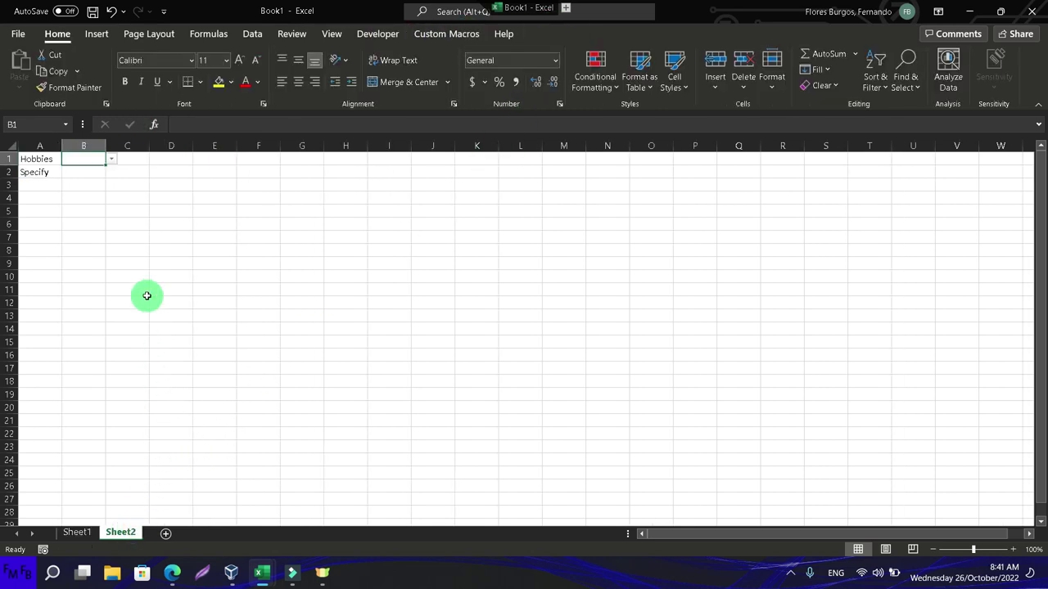
click(87, 172)
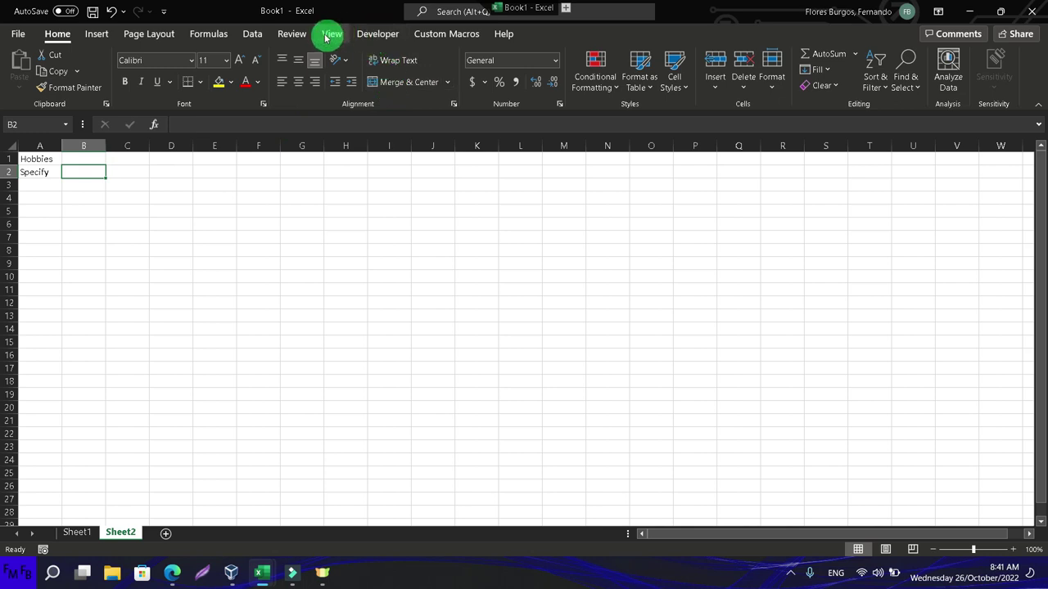
click(46, 190)
text(sub)
key(Tab)
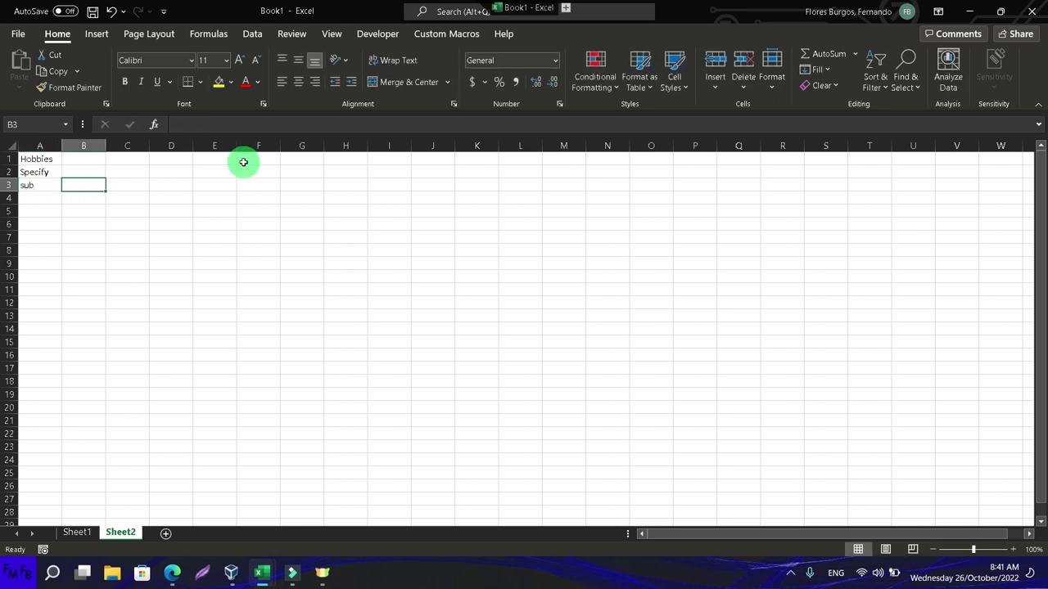
key(Up)
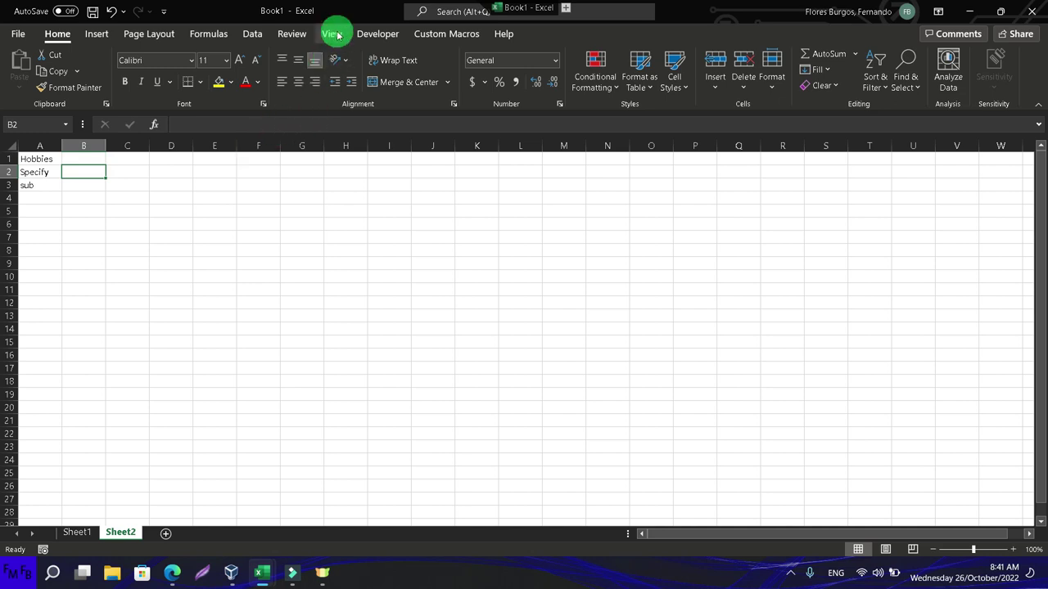
- Open Data Validation for B2 and set Allow to List
click(252, 34)
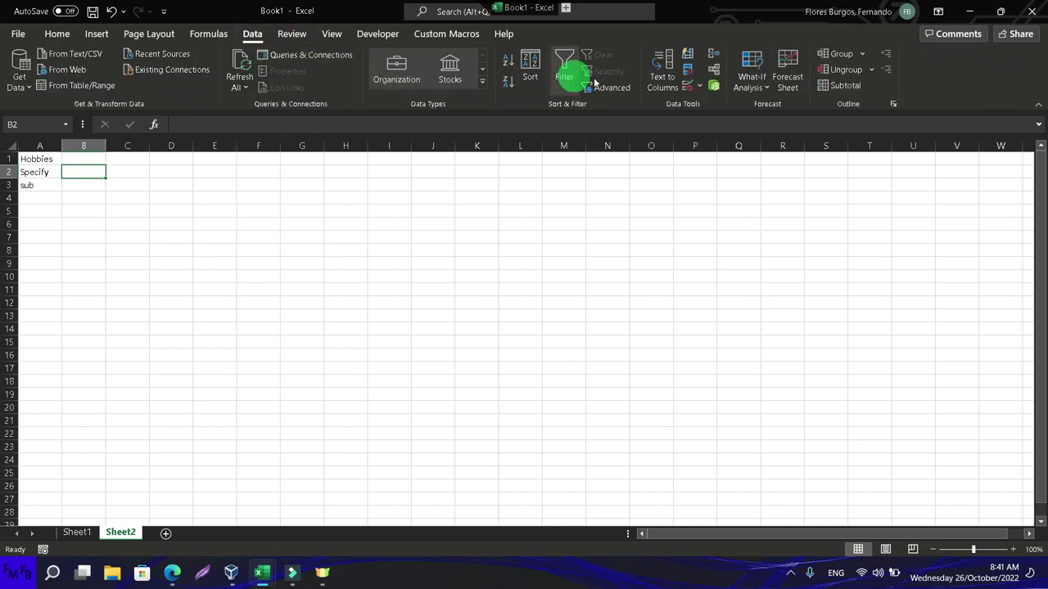
click(701, 89)
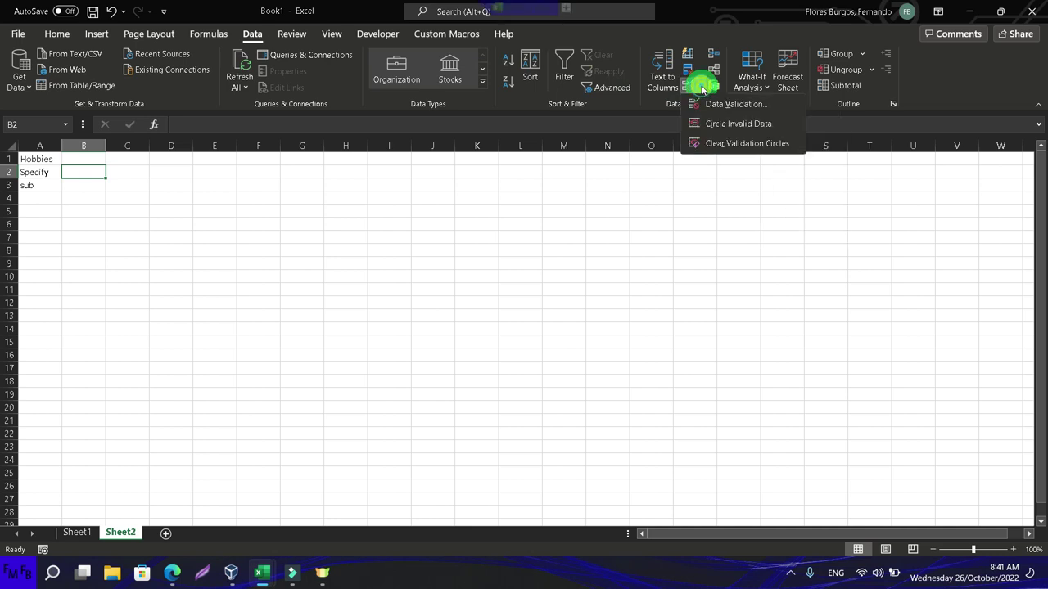
click(705, 102)
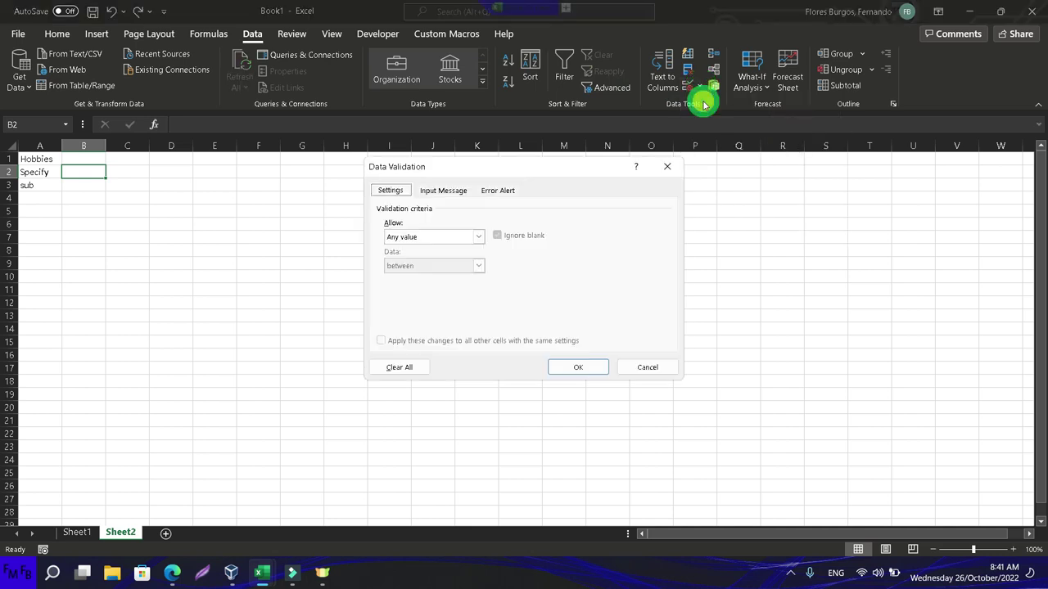
click(442, 238)
click(424, 279)
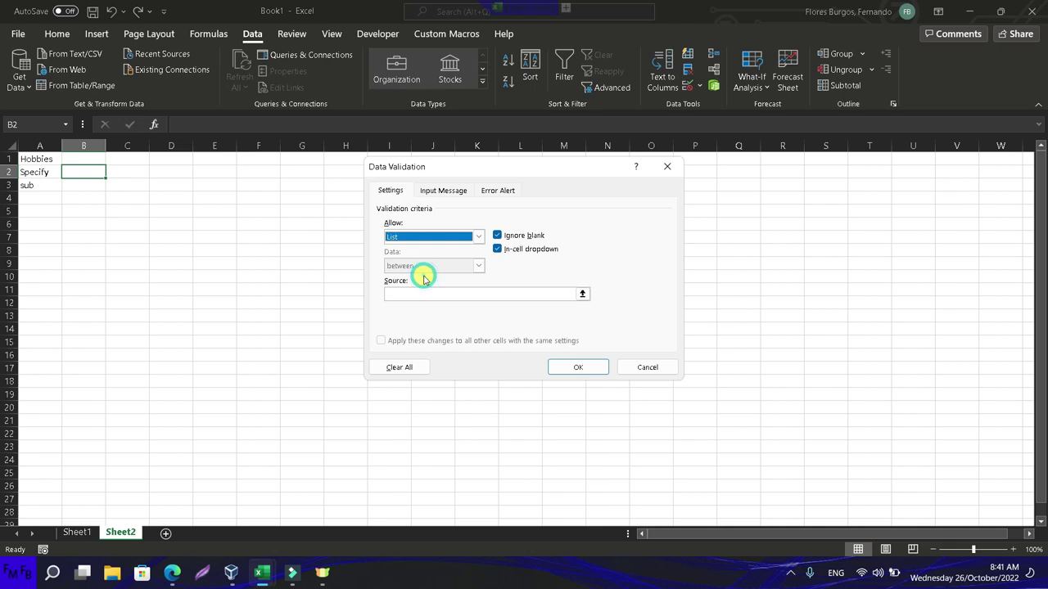
click(421, 292)
text(=indi)
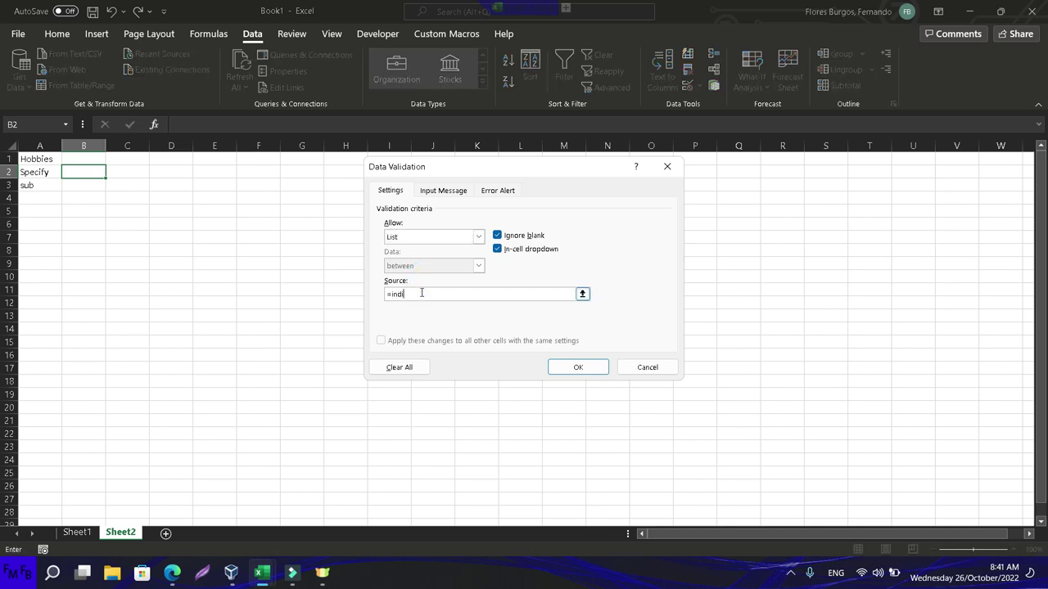
- Enter =sports,music as B2's list source, discarding an accidental Sheet1 reference
text(rect()
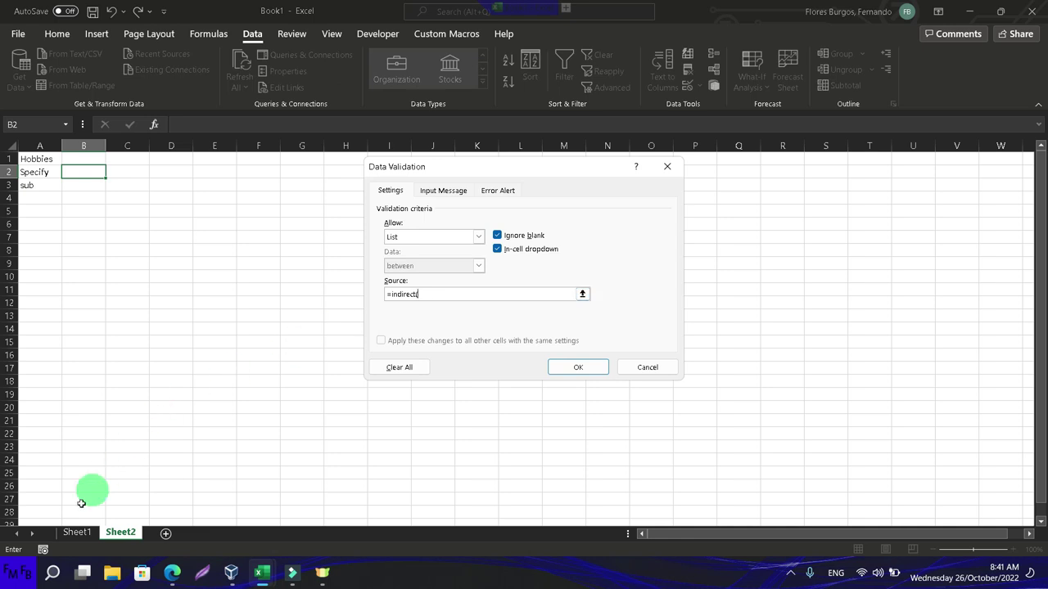
click(68, 532)
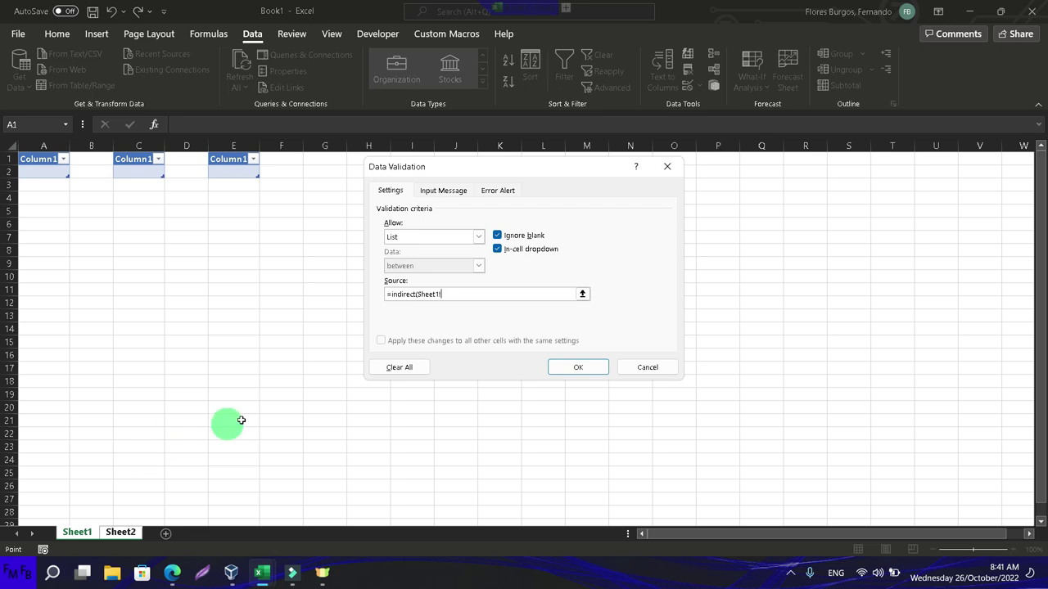
key(BackSpace)
key(BackSpace)
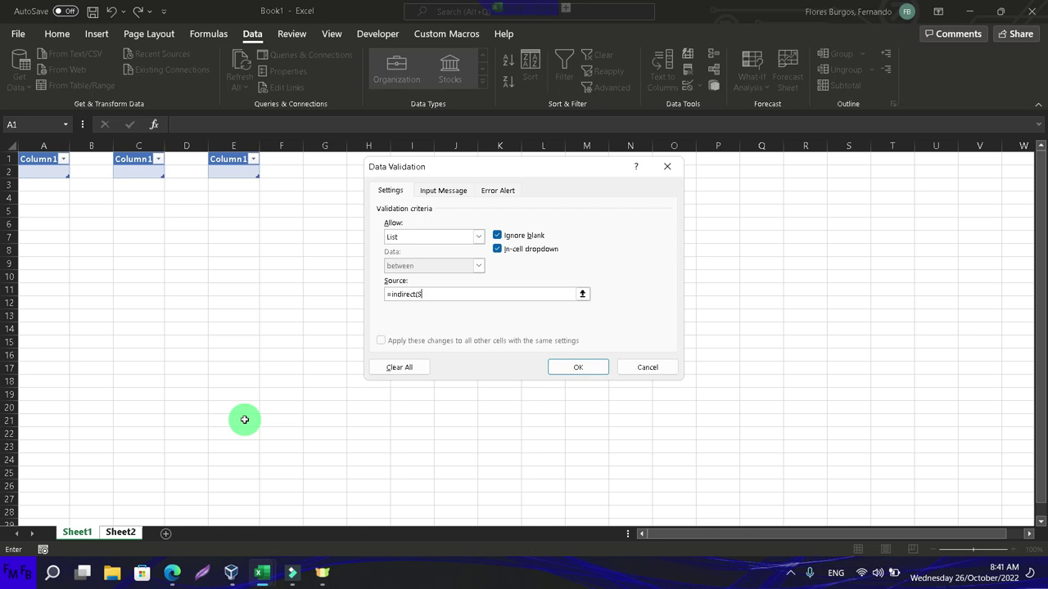
key(BackSpace)
text(")
key(BackSpace)
key(BackSpace)
key(BackSpace)
key(BackSpace)
key(BackSpace)
key(BackSpace)
key(BackSpace)
key(BackSpace)
key(BackSpace)
key(BackSpace)
text(sports,)
text(music)
- Submit the source, then retry with quoted "sports","music", which Excel rejects again
key(Return)
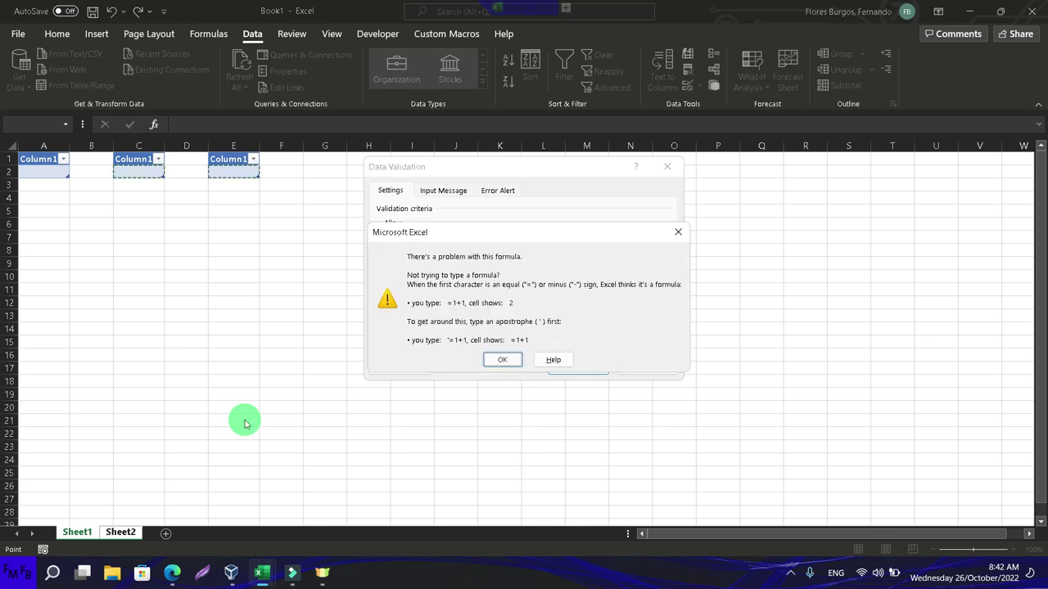
click(512, 361)
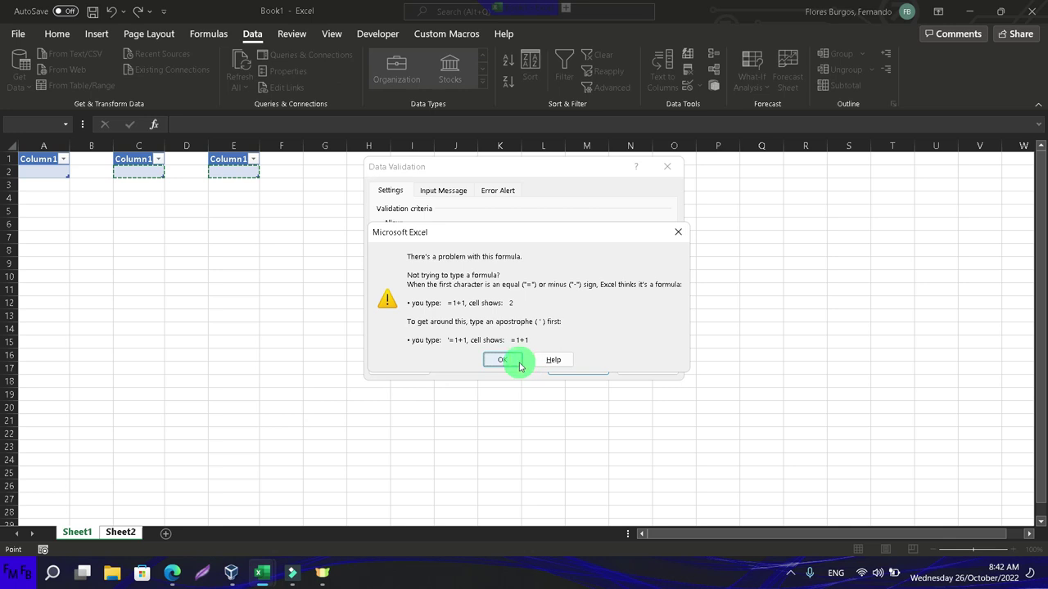
click(459, 295)
key(BackSpace)
key(BackSpace)
key(BackSpace)
key(BackSpace)
key(BackSpace)
key(BackSpace)
key(BackSpace)
key(BackSpace)
key(BackSpace)
key(BackSpace)
text(=")
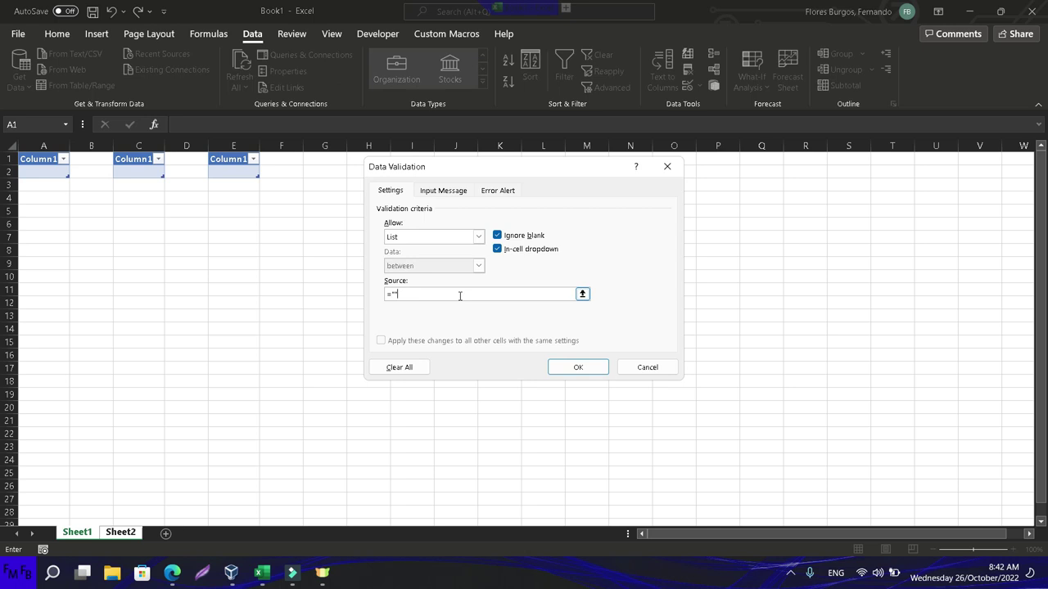
text(+)
key(Up)
key(BackSpace)
key(BackSpace)
key(BackSpace)
key(BackSpace)
key(BackSpace)
key(BackSpace)
key(BackSpace)
key(BackSpace)
key(BackSpace)
key(BackSpace)
key(BackSpace)
key(BackSpace)
key(BackSpace)
text(sports","m)
text(usic)
click(574, 366)
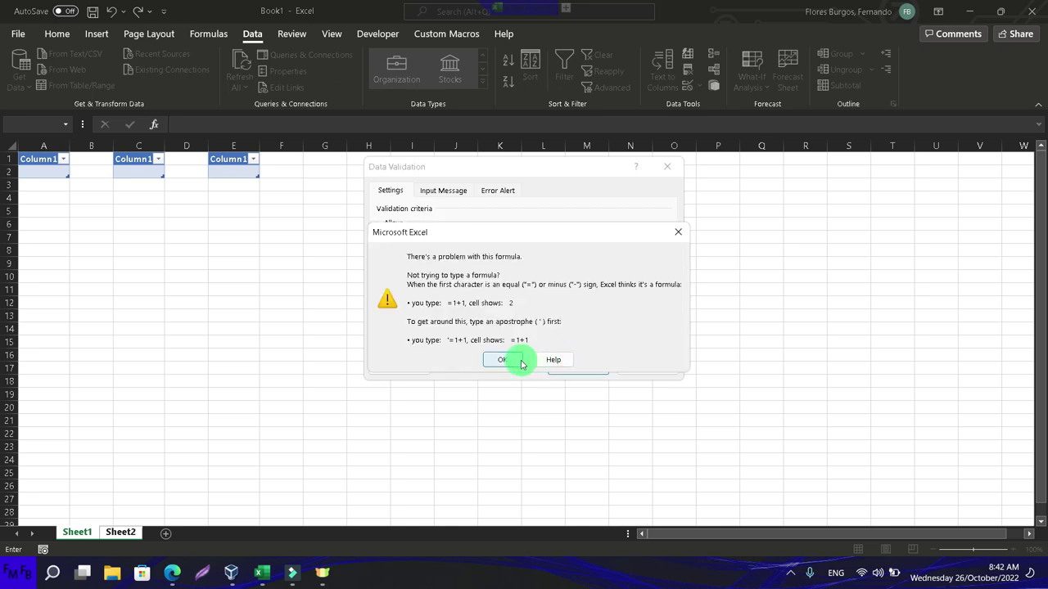
click(521, 362)
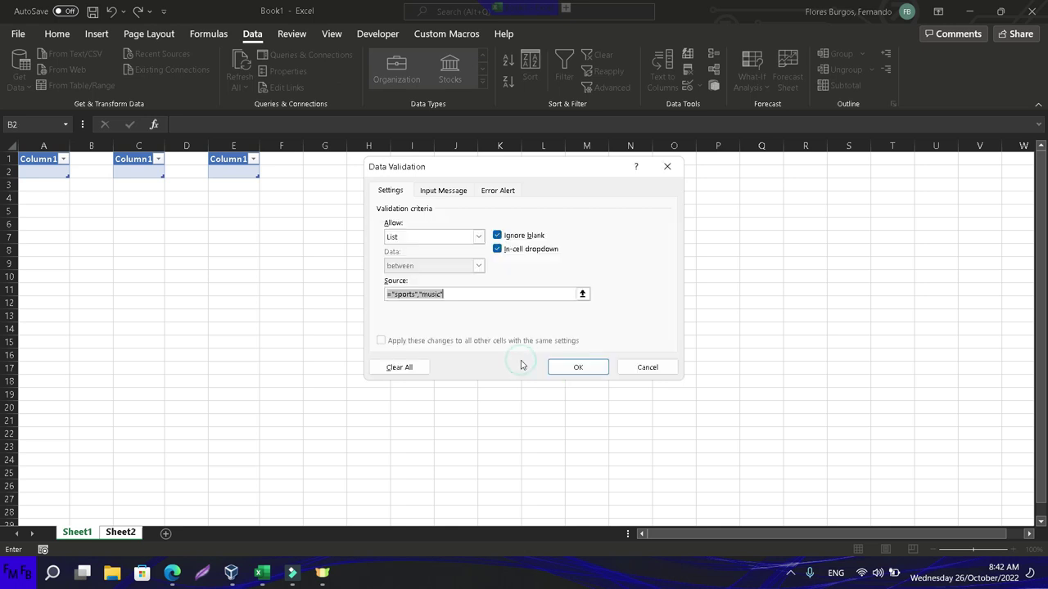
- Rewrite the source as ="deportes","musica", submit it, and dismiss the formula error
click(489, 299)
key(BackSpace)
key(BackSpace)
key(BackSpace)
key(BackSpace)
key(BackSpace)
key(BackSpace)
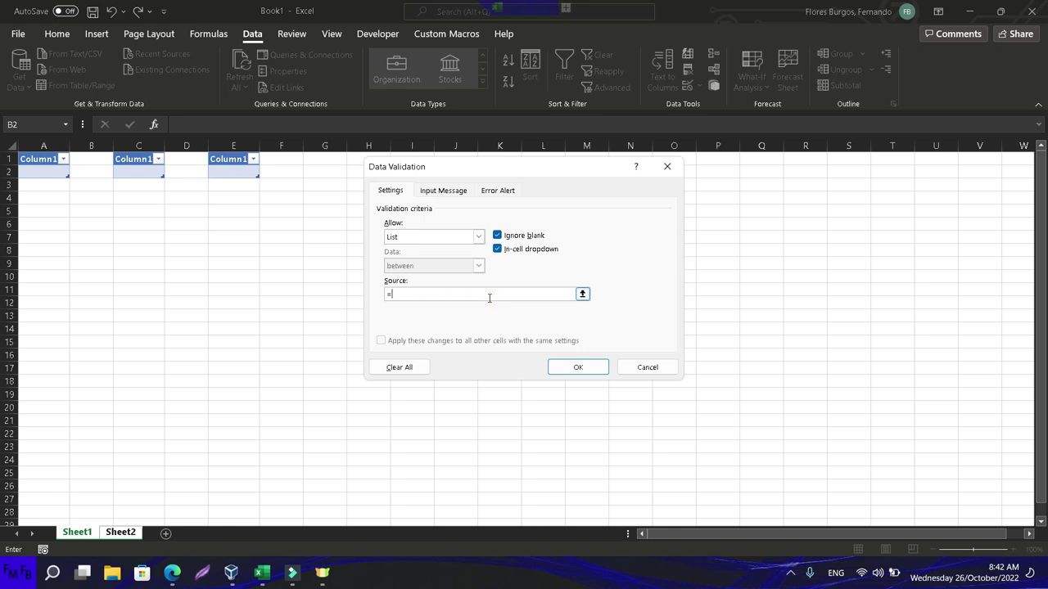
text("sports)
key(BackSpace)
key(BackSpace)
key(BackSpace)
key(BackSpace)
key(BackSpace)
text(deportes)
key(BackSpace)
key(BackSpace)
key(BackSpace)
key(BackSpace)
key(BackSpace)
key(BackSpace)
key(BackSpace)
text(deportes")
text(+)
key(Left)
key(Up)
key(BackSpace)
key(BackSpace)
key(BackSpace)
key(BackSpace)
key(BackSpace)
key(BackSpace)
key(BackSpace)
key(BackSpace)
key(BackSpace)
key(BackSpace)
key(BackSpace)
text(musica)
key(Return)
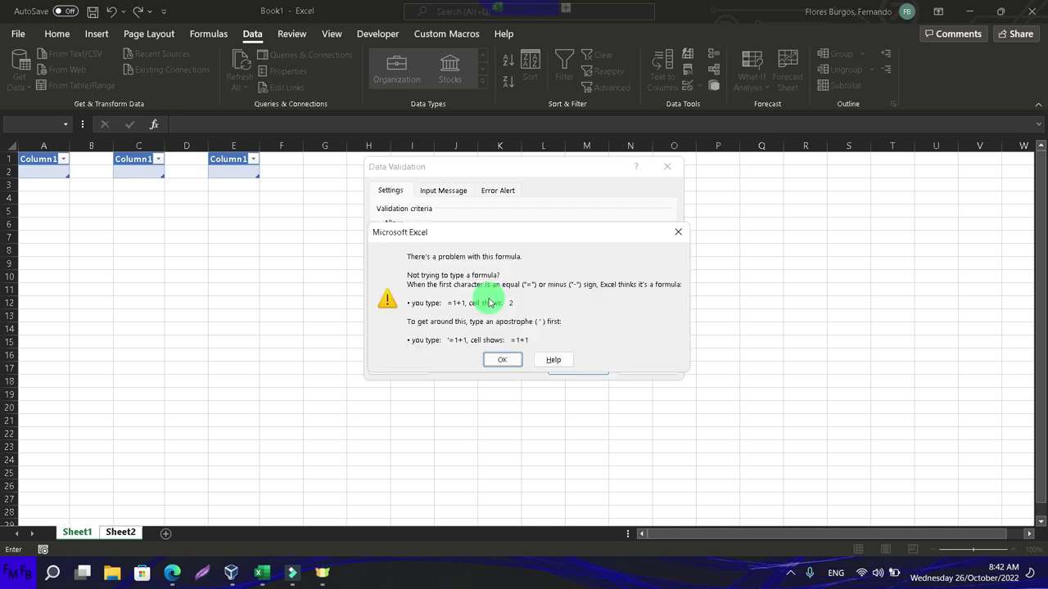
key(Return)
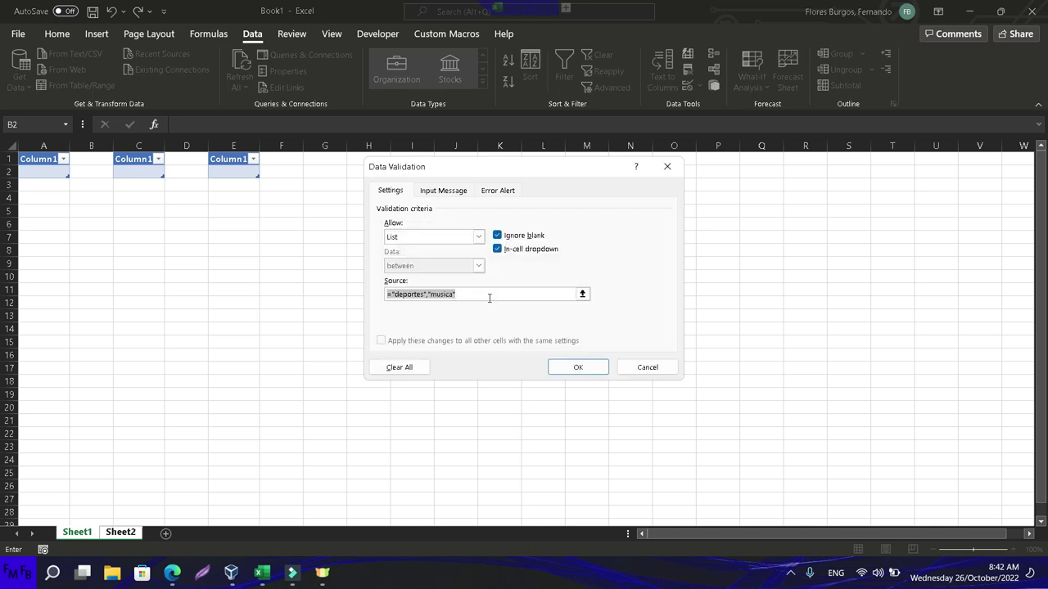
- Replace B2's source with plain sports,music and confirm the dropdown
key(Up)
key(BackSpace)
key(BackSpace)
key(BackSpace)
key(BackSpace)
key(BackSpace)
key(BackSpace)
key(BackSpace)
key(BackSpace)
key(BackSpace)
key(BackSpace)
key(BackSpace)
text(deportes,)
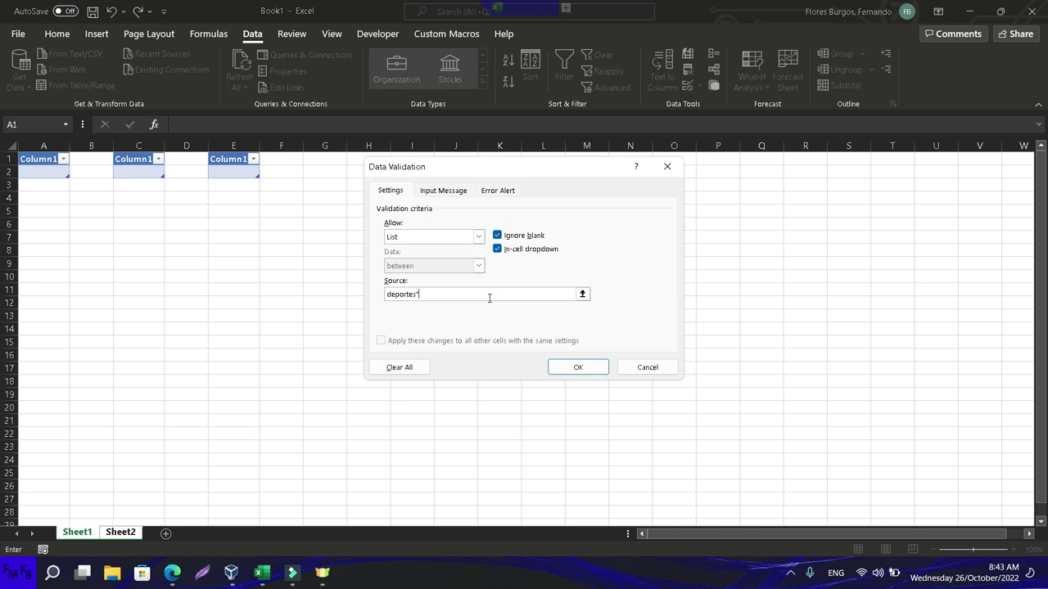
text(musica)
key(BackSpace)
key(BackSpace)
key(BackSpace)
text(spo)
text(tsmusic)
key(Return)
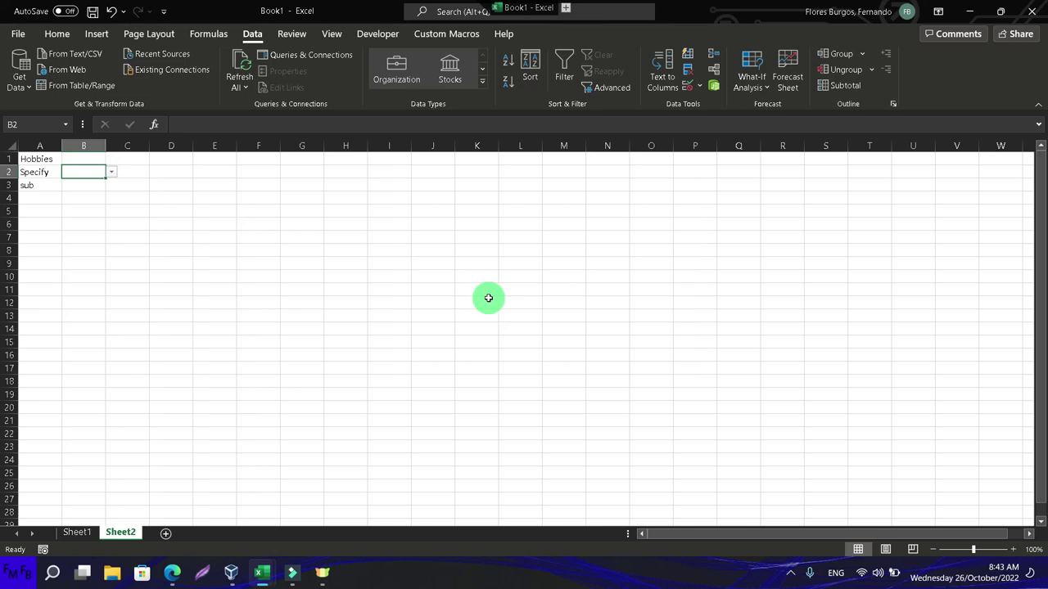
- Check B2's sports and music choices, then select B3
click(112, 172)
click(115, 173)
click(101, 183)
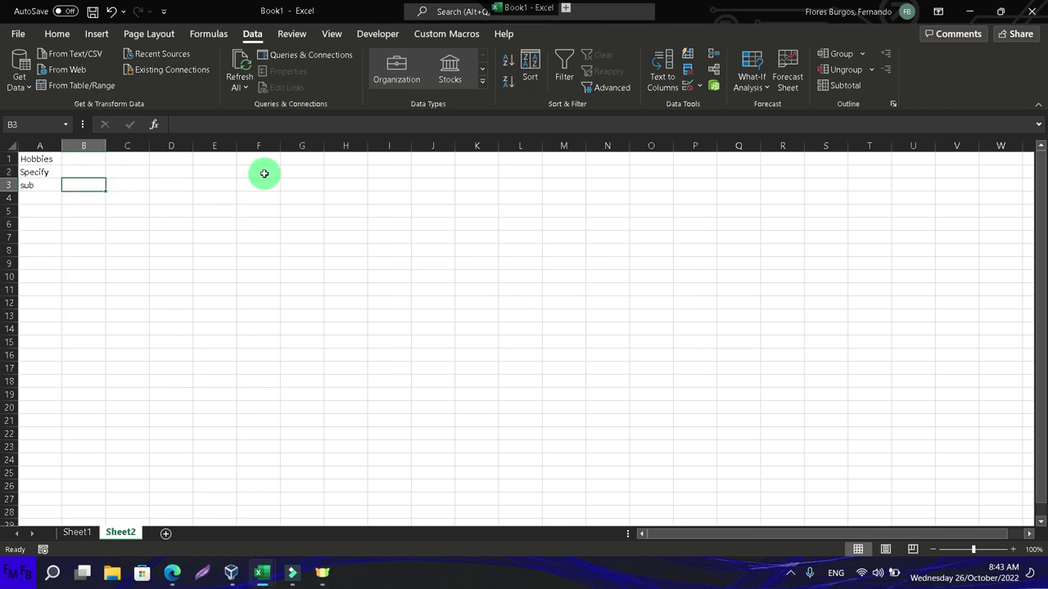
click(93, 169)
click(87, 182)
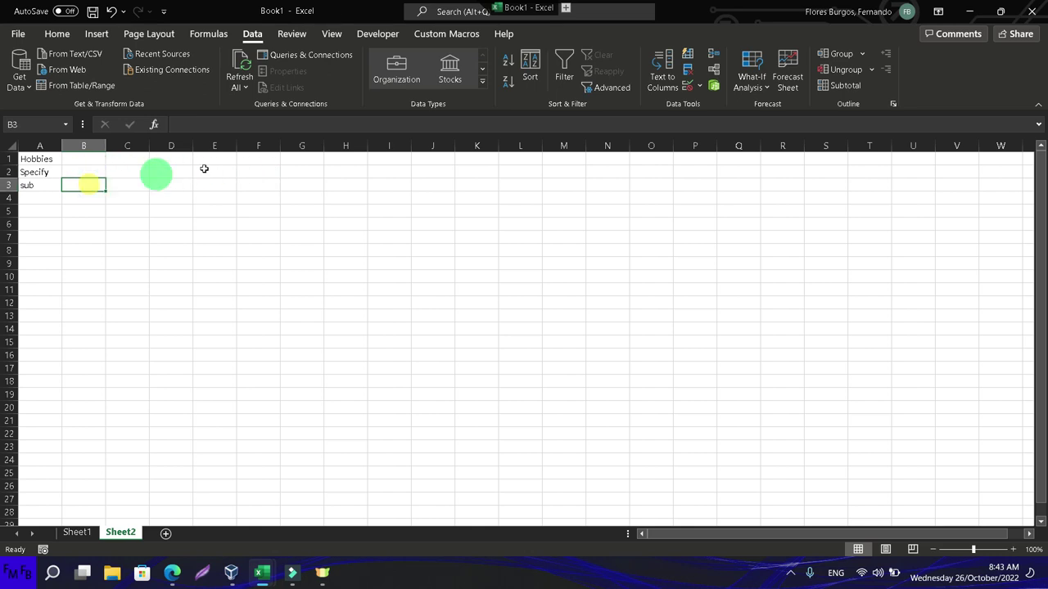
- Give B3 a List validation with source =indirect($B$2), accepting the source-error warning
click(695, 85)
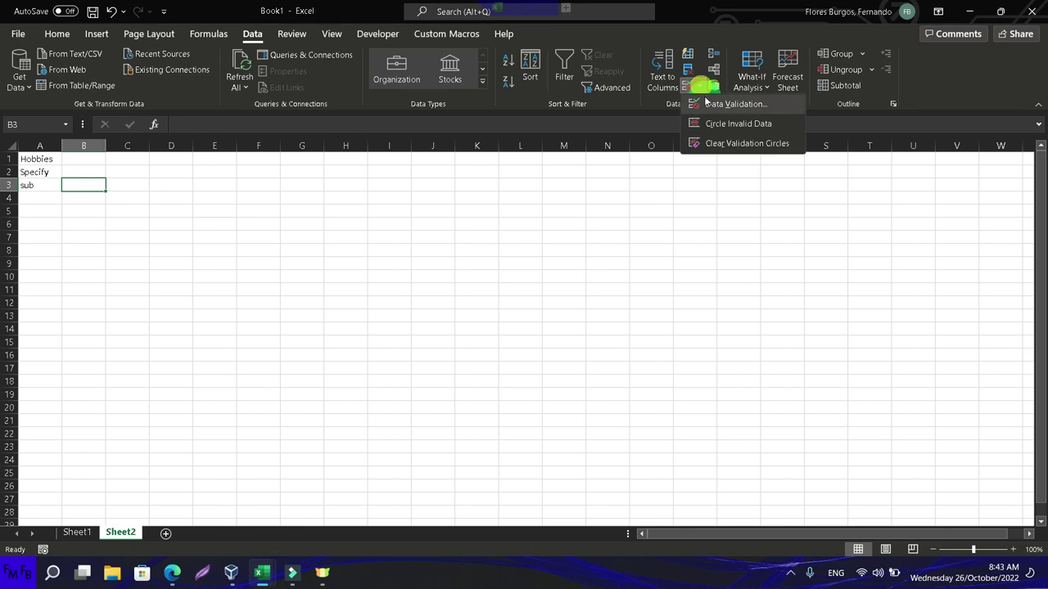
click(695, 105)
click(478, 236)
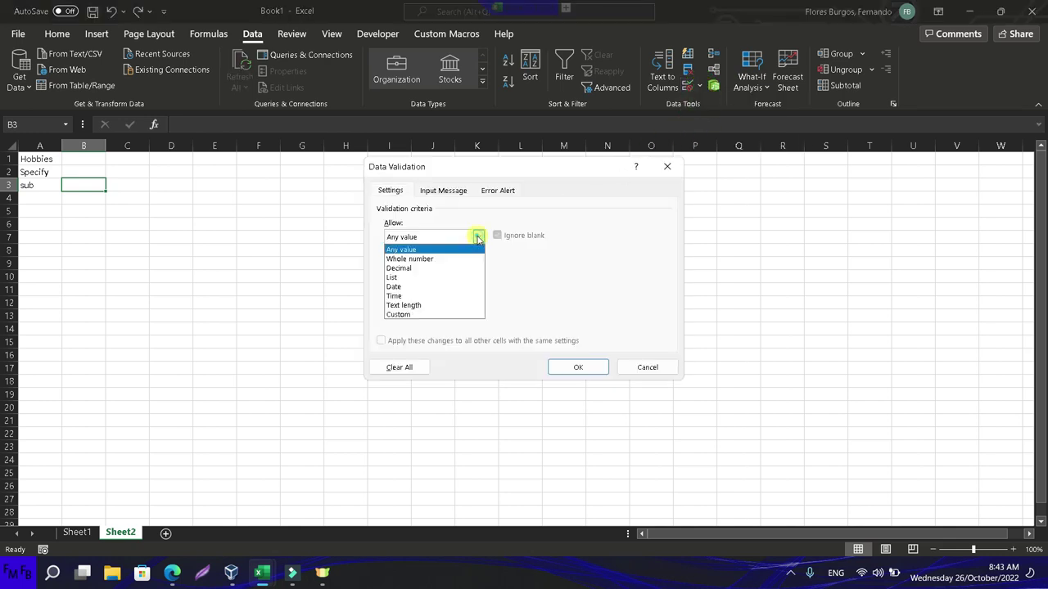
click(440, 278)
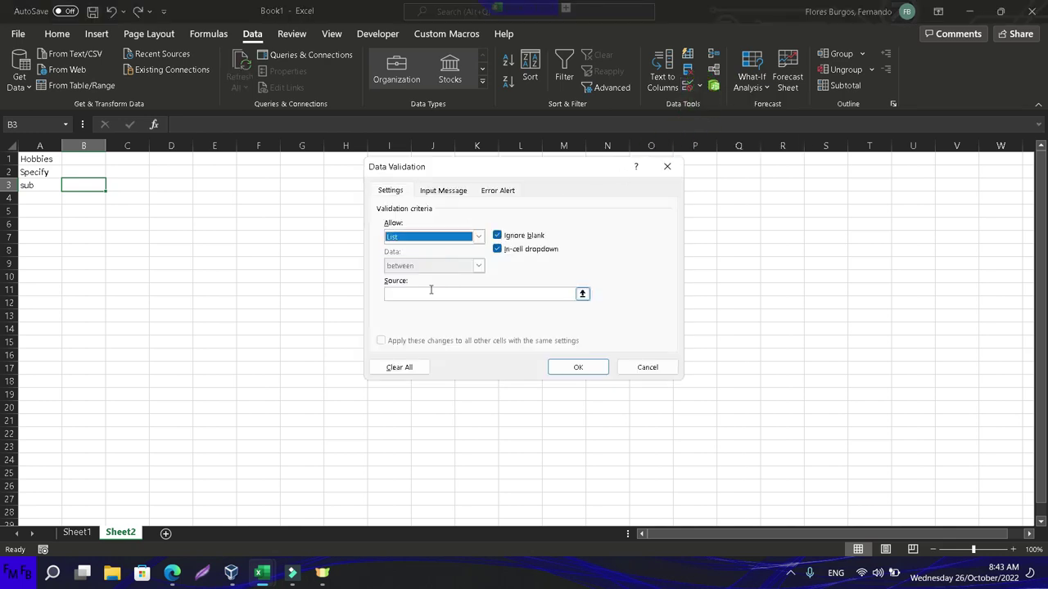
click(431, 291)
text(ndirect()
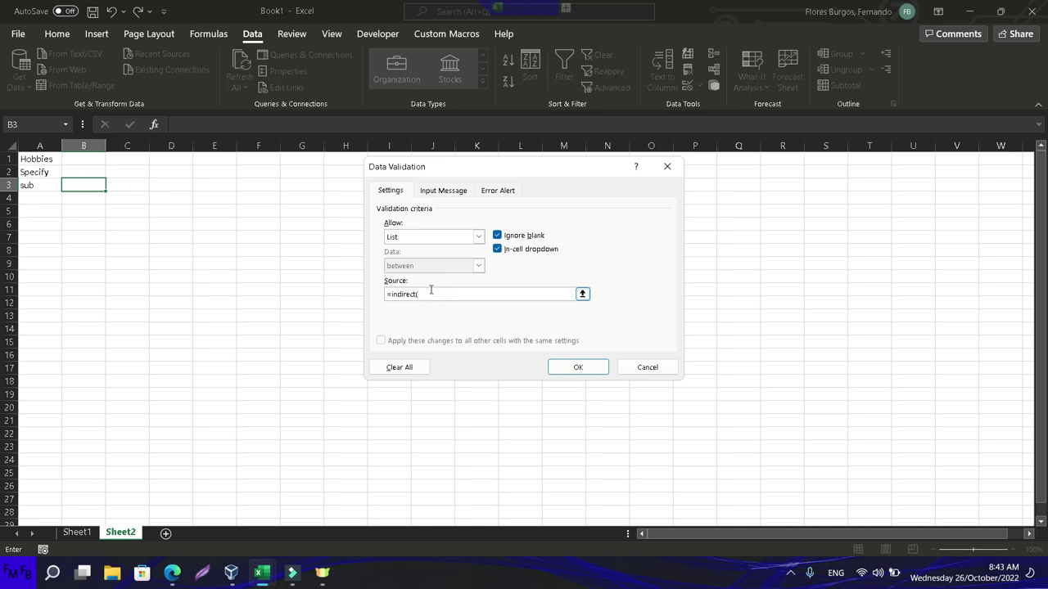
click(76, 173)
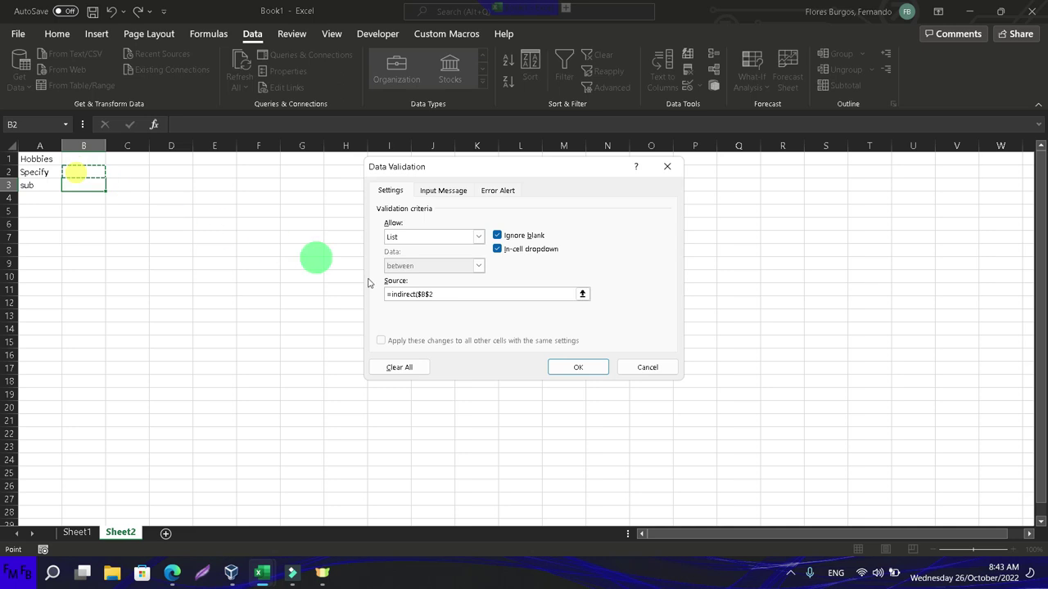
click(493, 293)
text())
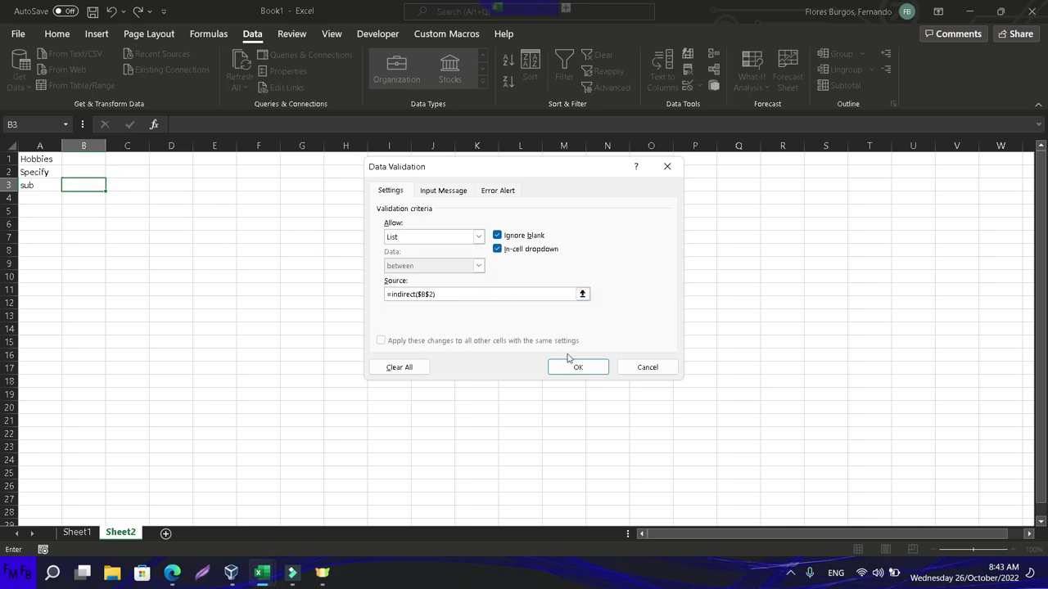
click(576, 370)
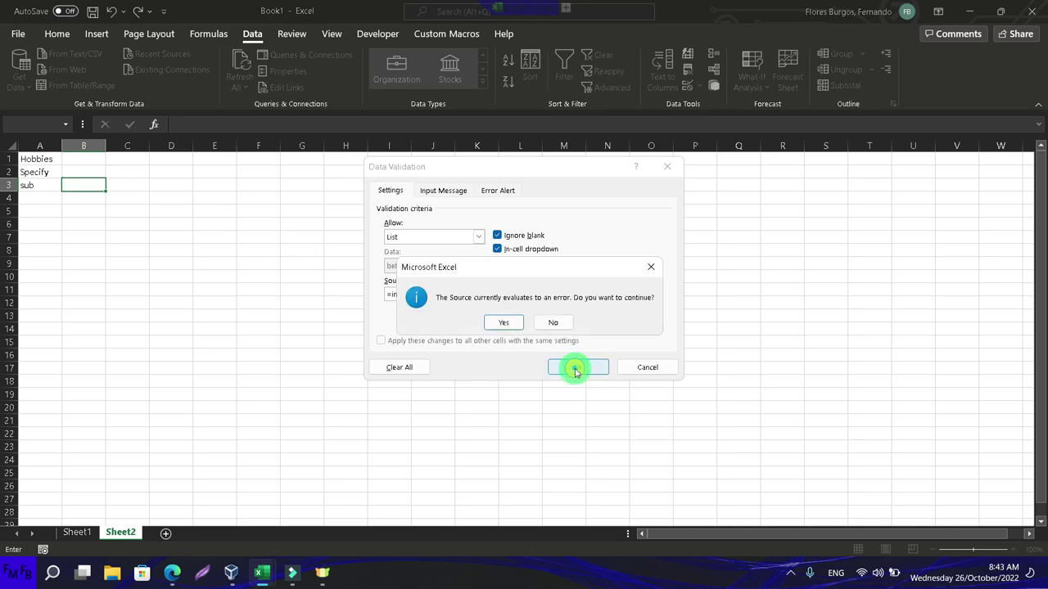
click(520, 327)
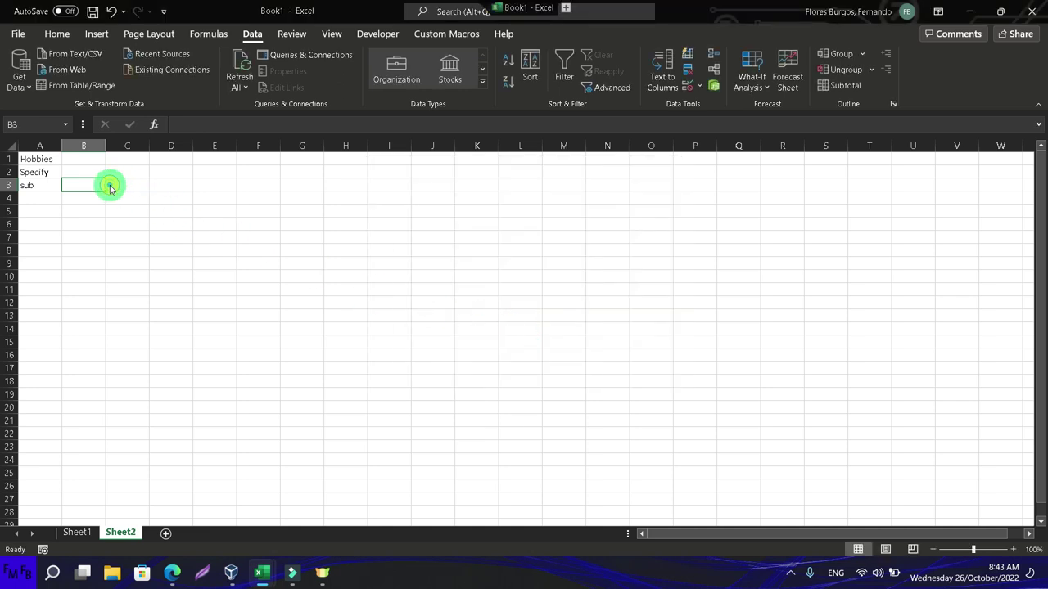
- On Sheet1, enter sports and music into A2:A3 of the first table
click(82, 532)
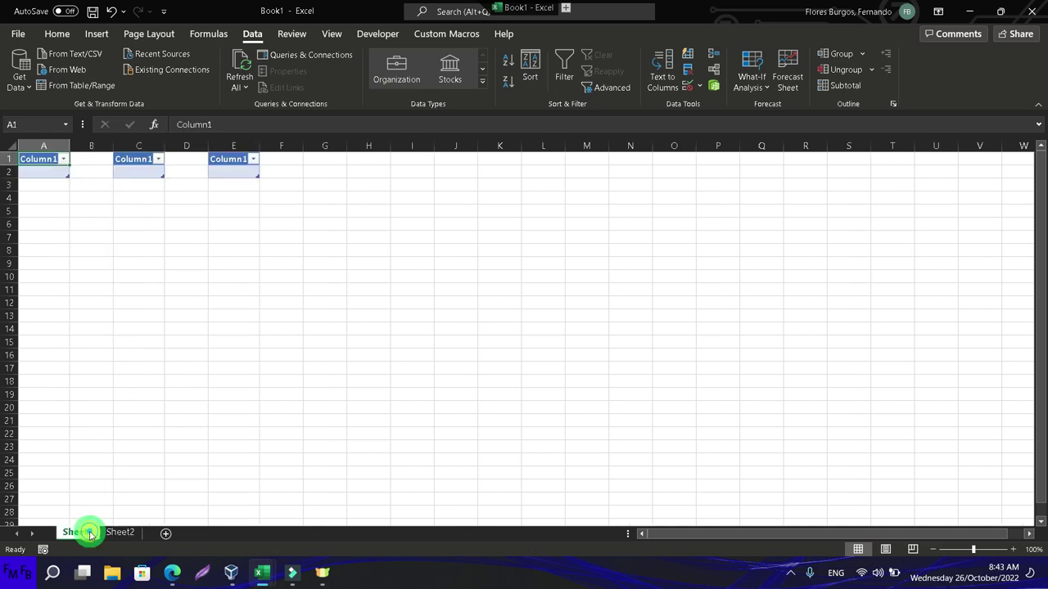
click(57, 175)
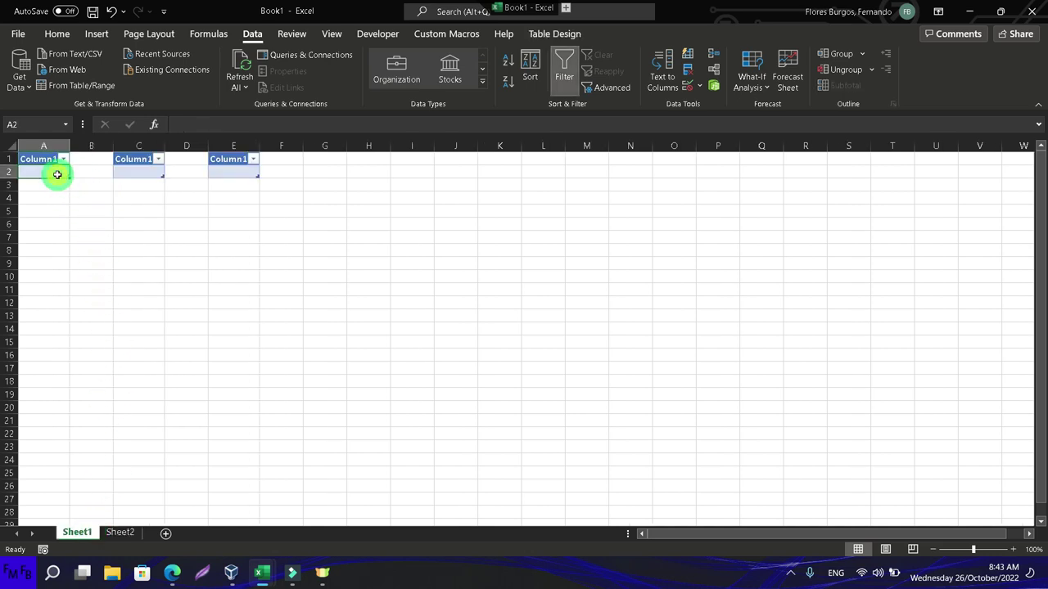
text(sports)
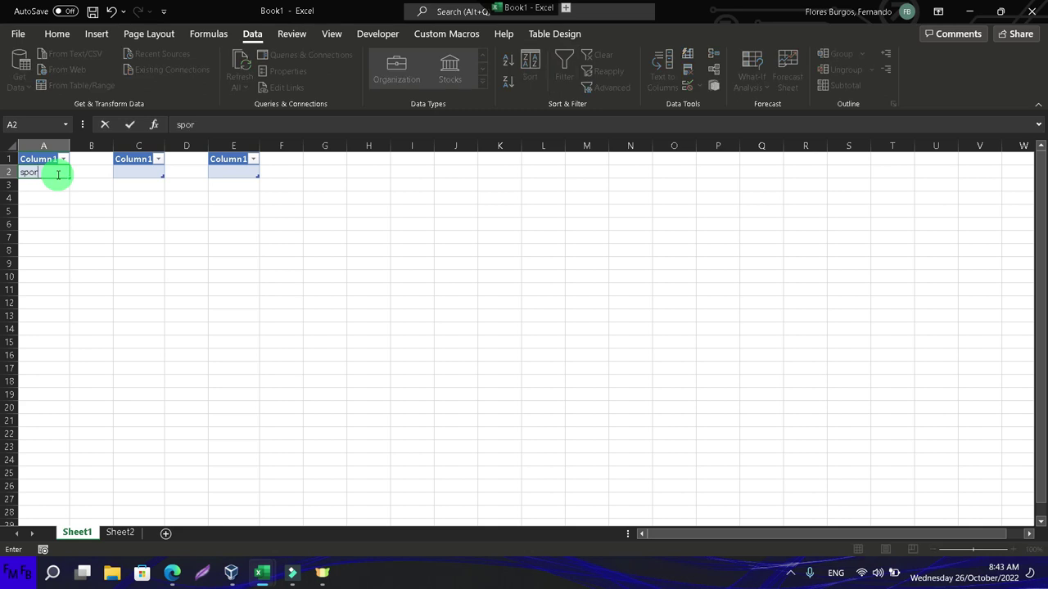
key(Return)
text(music)
key(Return)
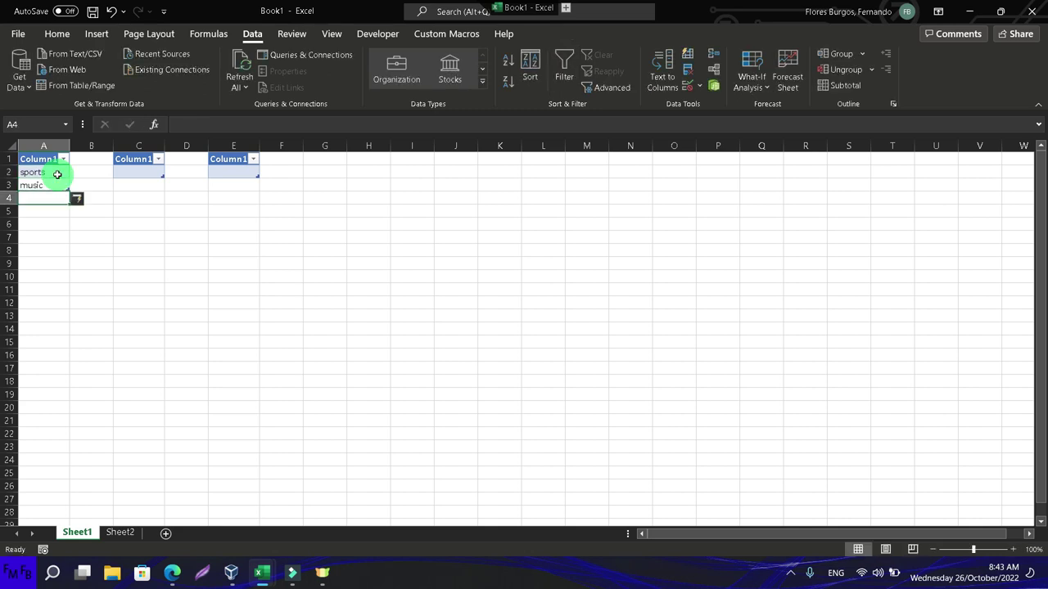
- Check the names of the second and third tables in Table Design
click(133, 161)
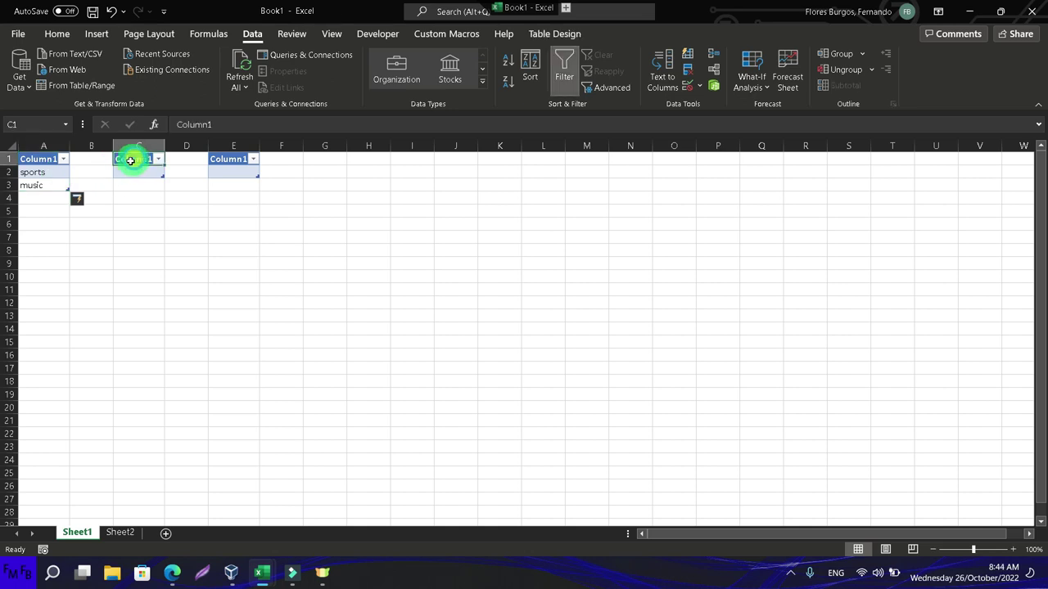
click(457, 34)
click(554, 33)
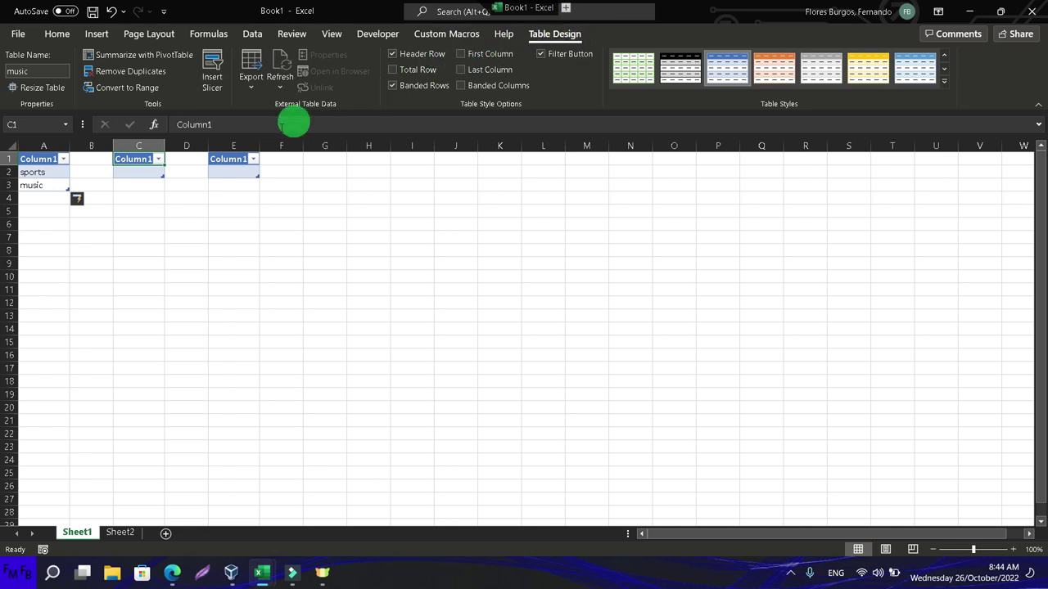
click(233, 152)
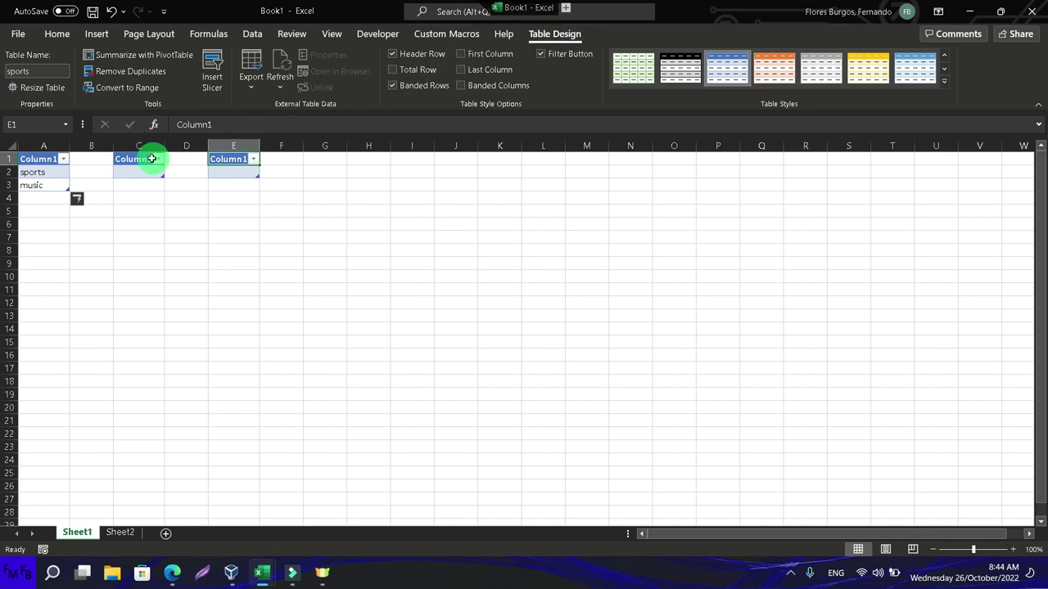
- Enter mana, heroes silencio and soda estereo into C2:C4 of the music table
click(126, 172)
text(mana)
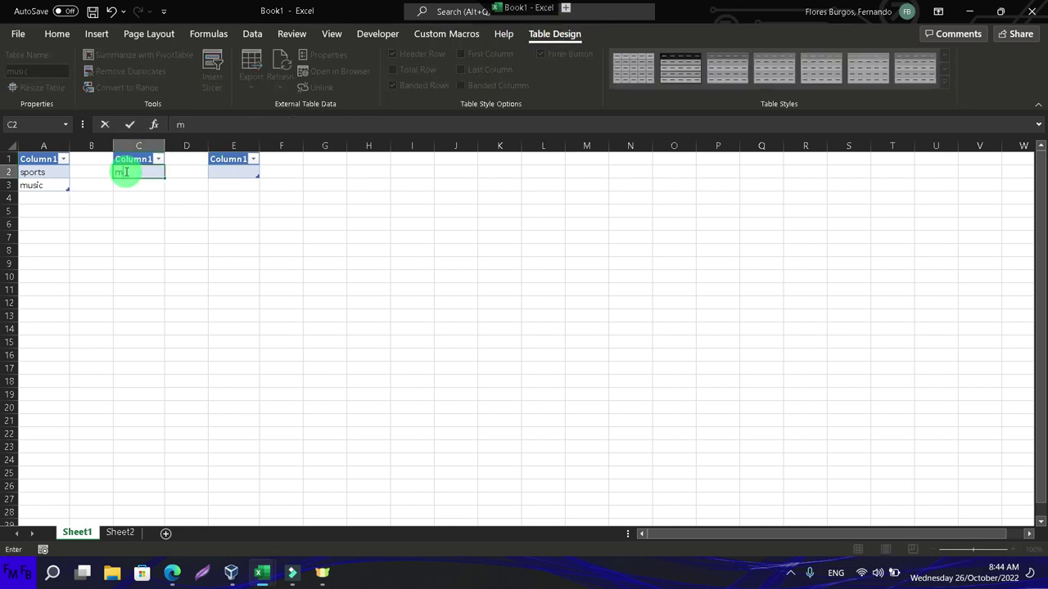
key(Return)
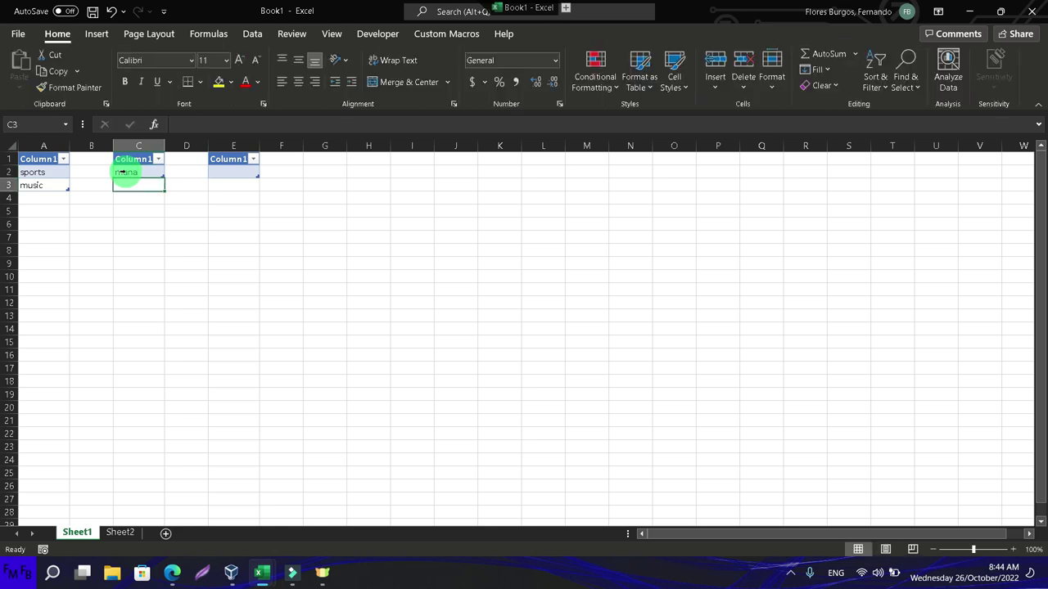
text(heroes silencio)
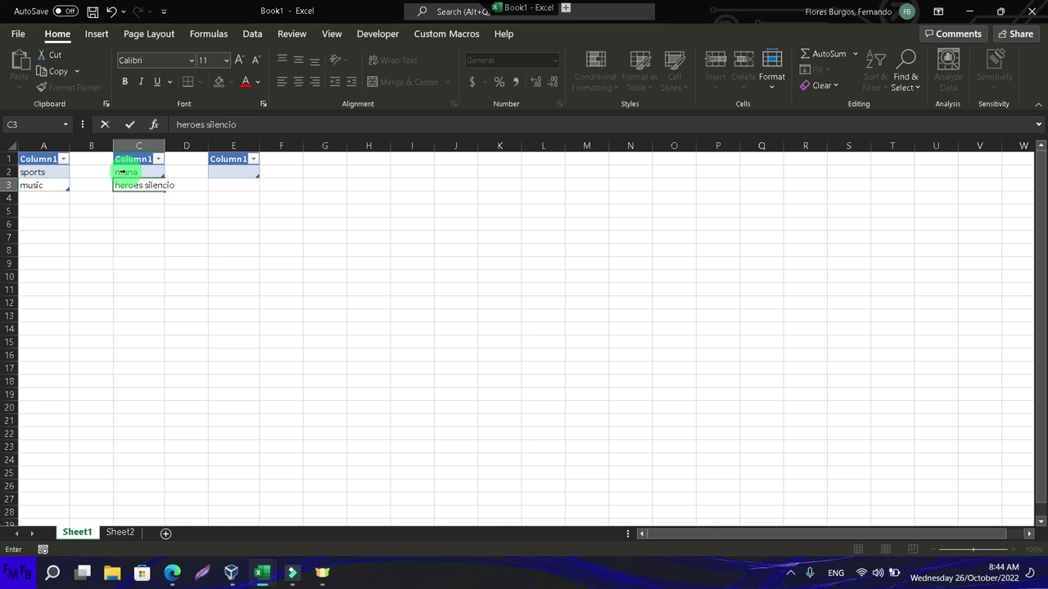
key(Return)
text(soda )
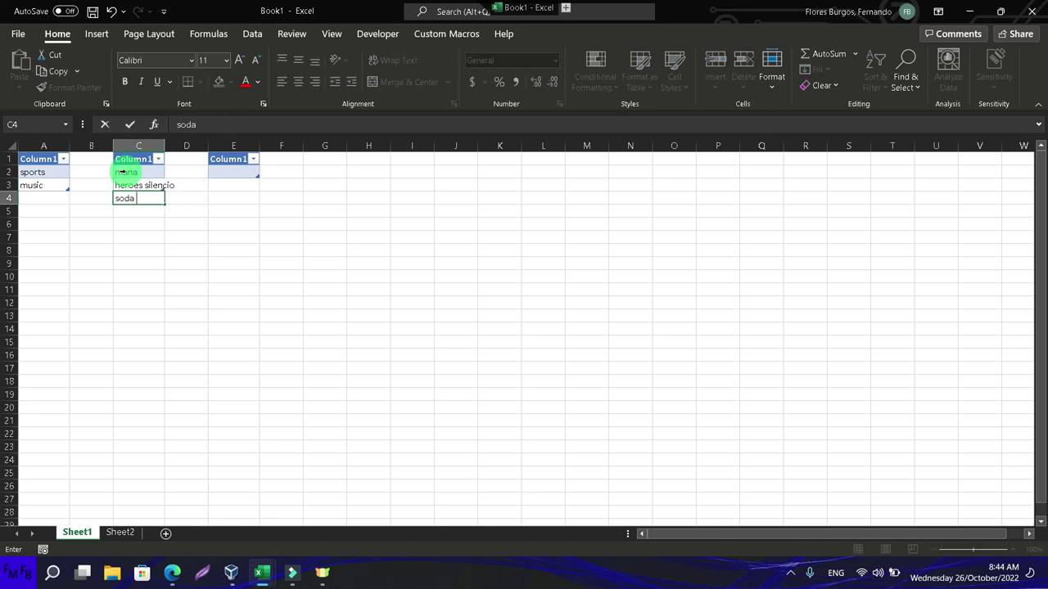
text(estereo)
key(Tab)
key(Tab)
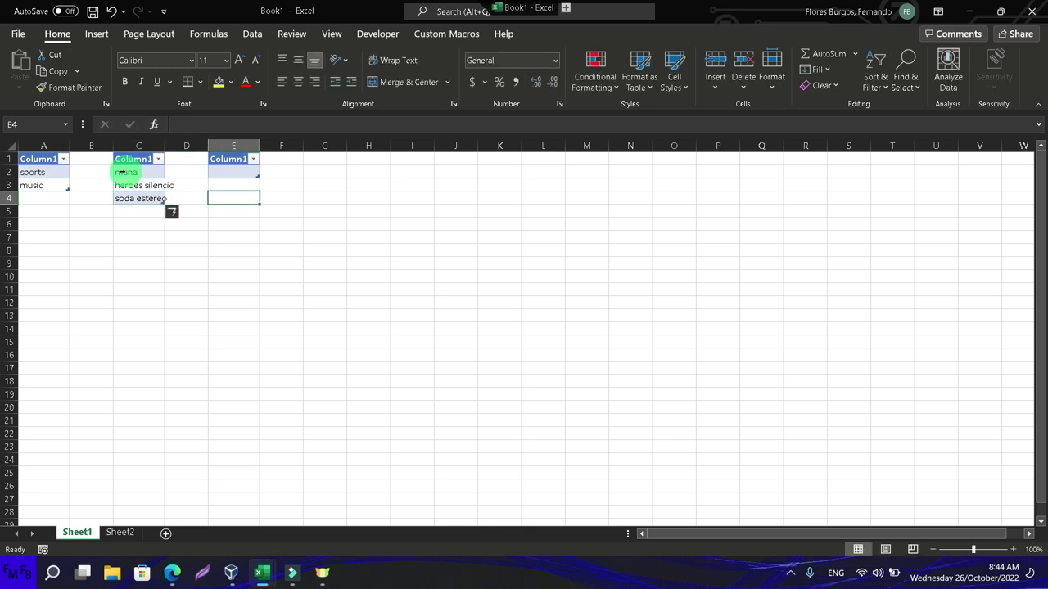
- Edit C3 to insert 'del' so it reads heroes del silencio
key(Up)
key(Left)
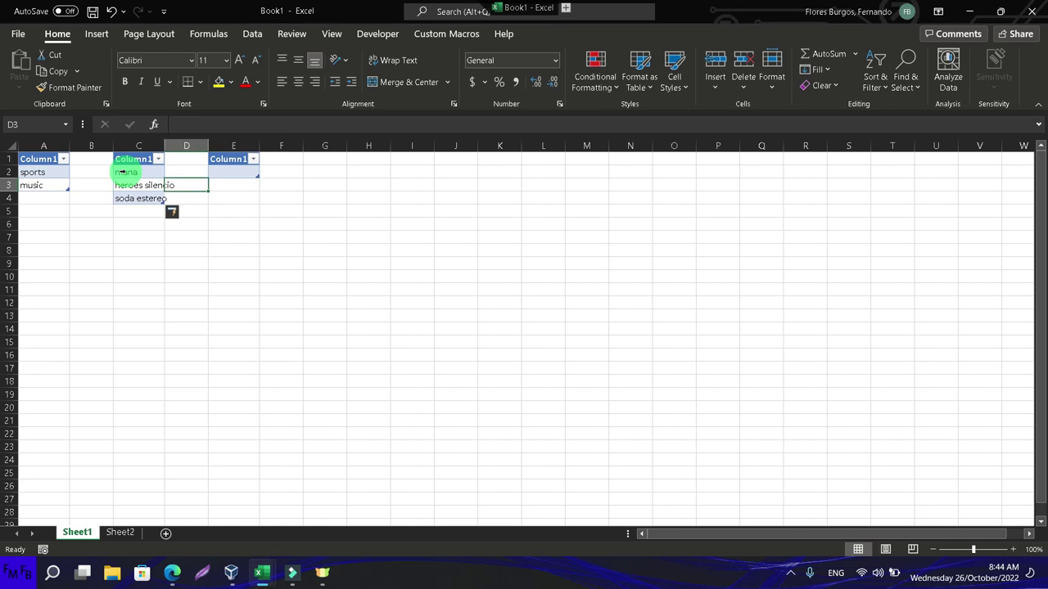
key(Left)
key(F2)
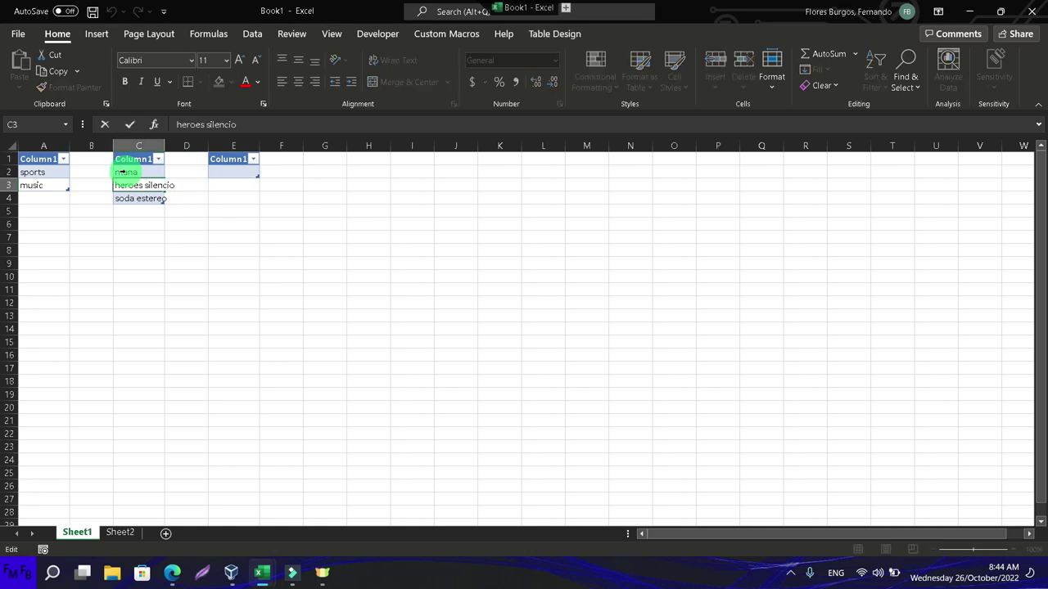
text(del)
click(223, 171)
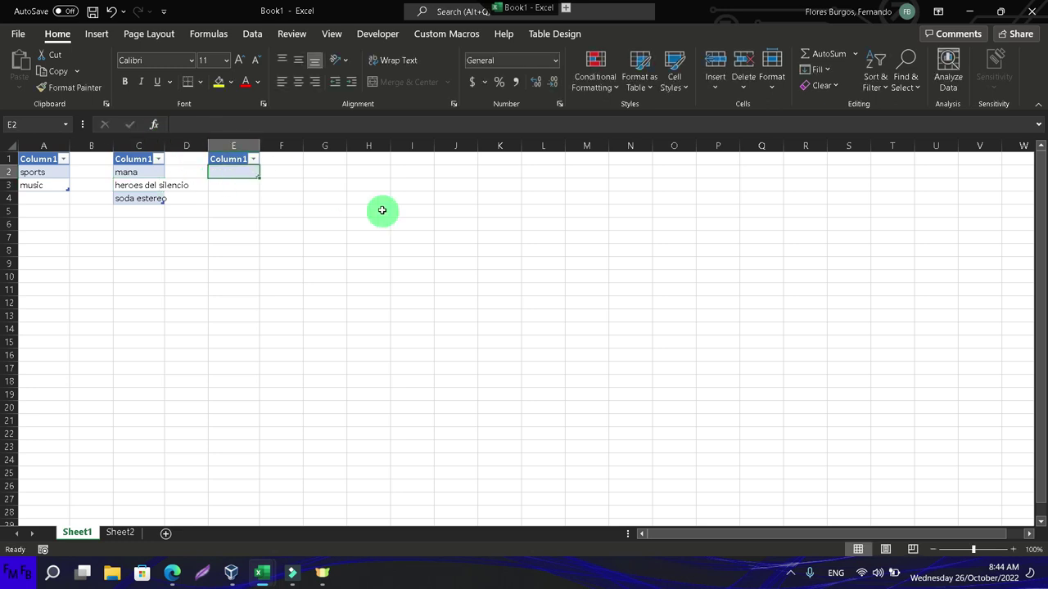
- Check the music and sports table names in Table Design
click(126, 158)
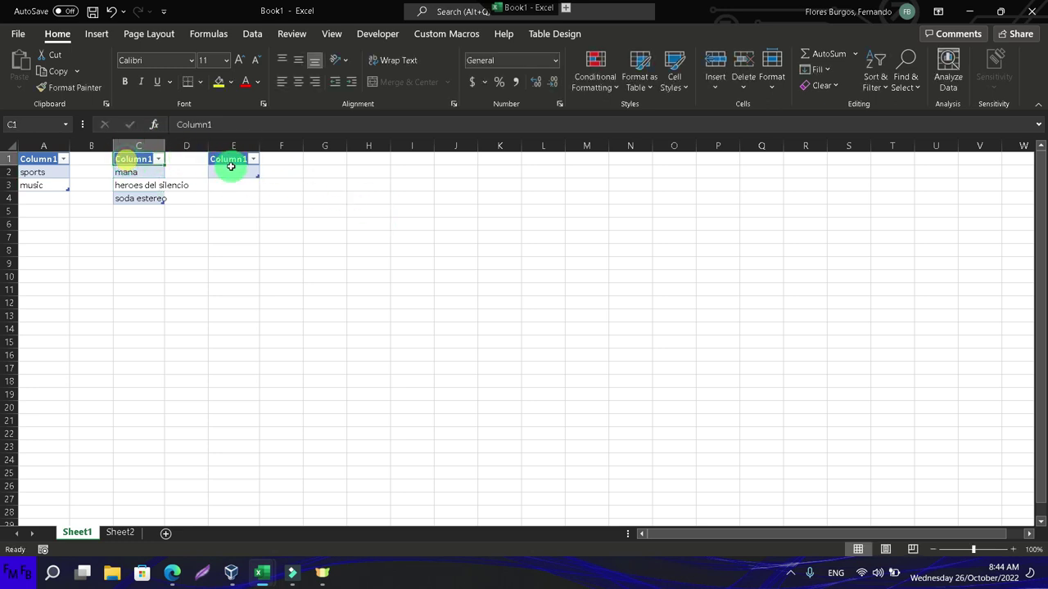
click(554, 34)
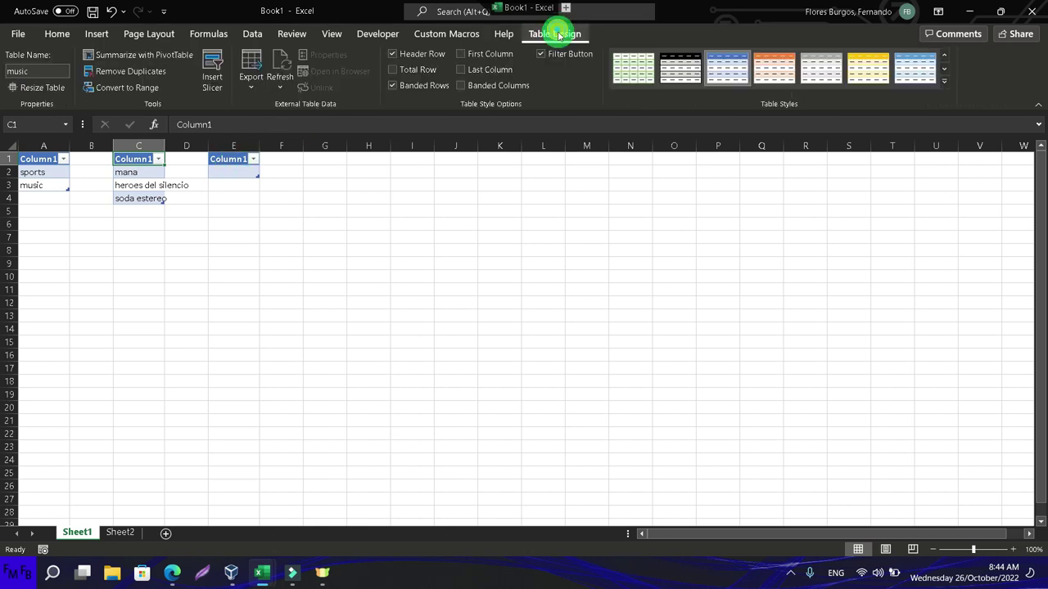
click(225, 159)
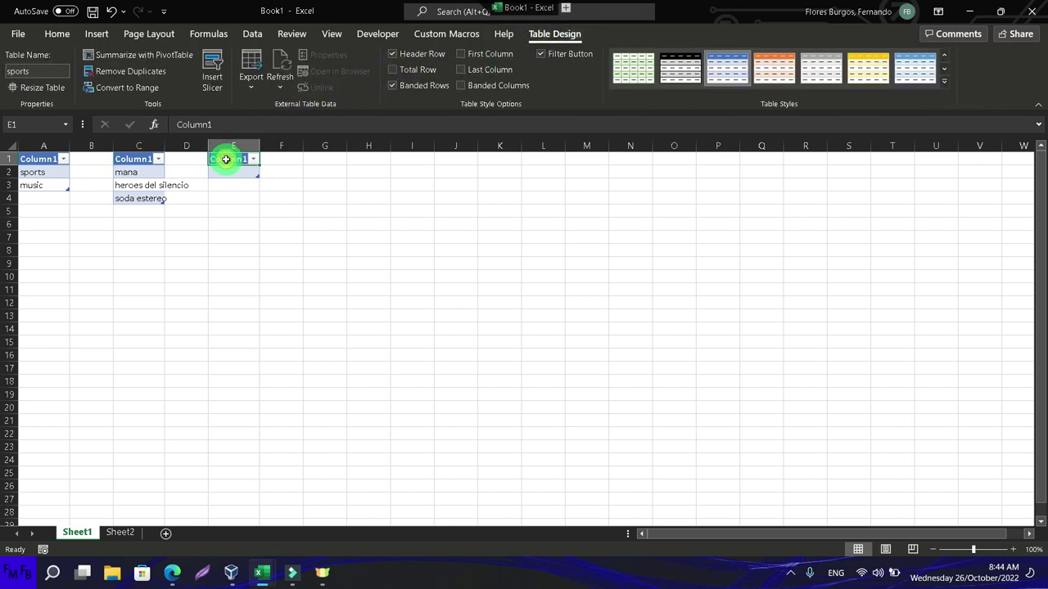
- Enter swimming, soccer and running into E2:E4 of the sports table
click(224, 171)
double_click(227, 172)
text(swimming)
key(Return)
text(soccer)
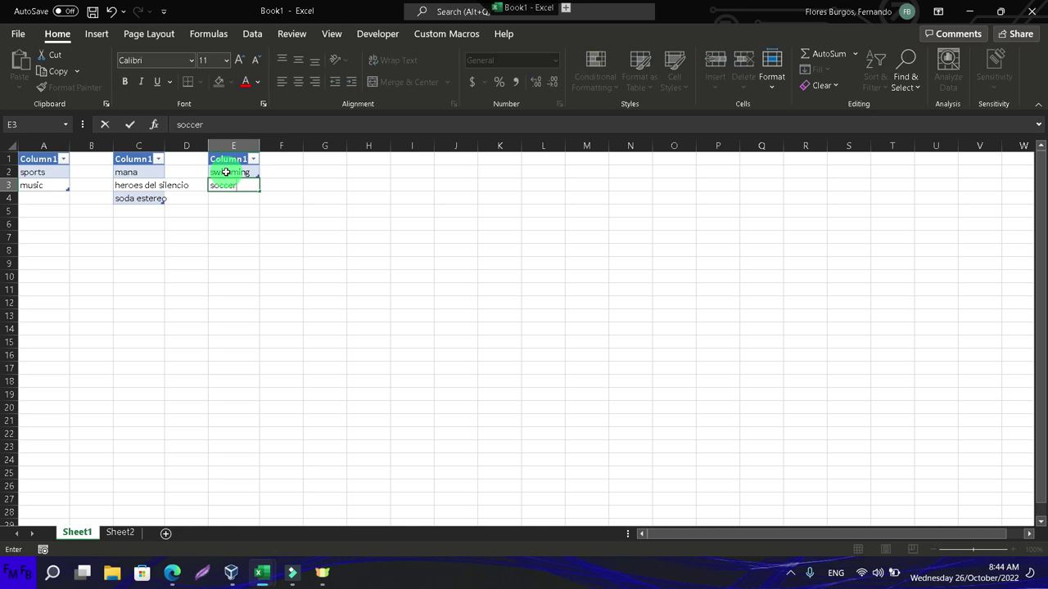
key(Return)
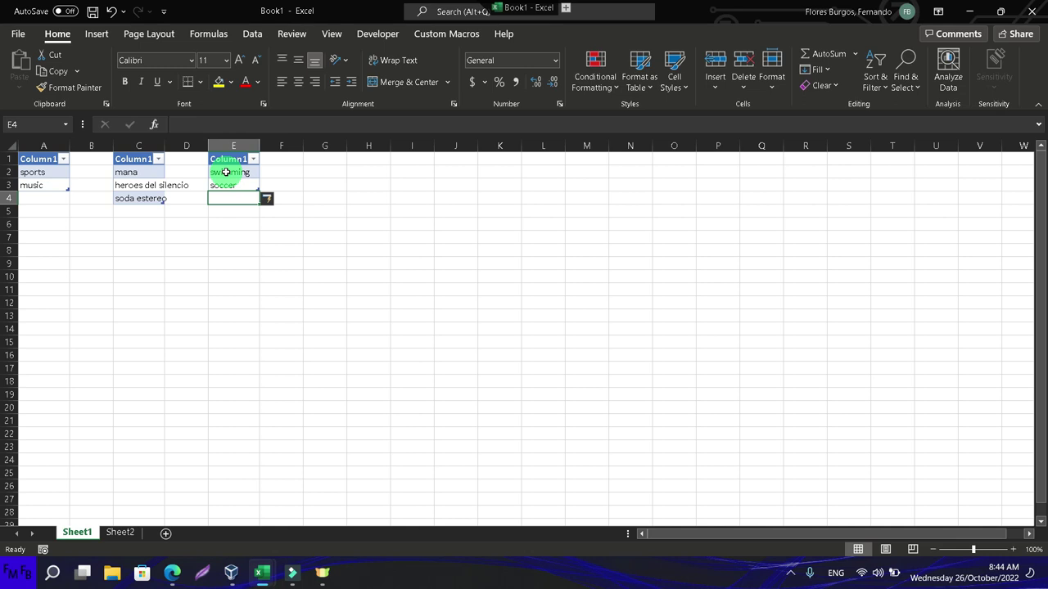
text(run)
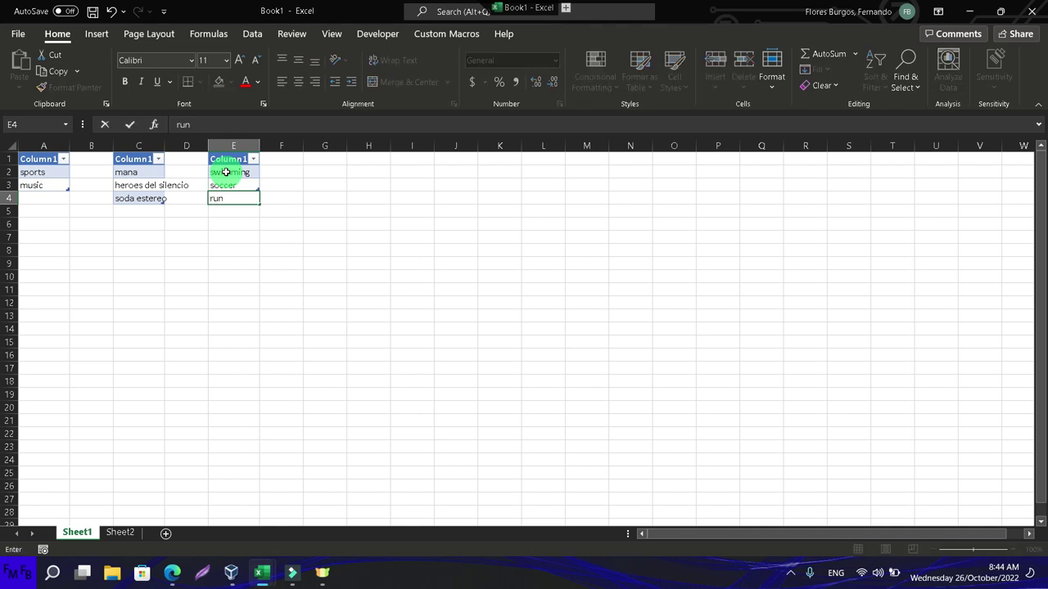
text(nning)
key(Return)
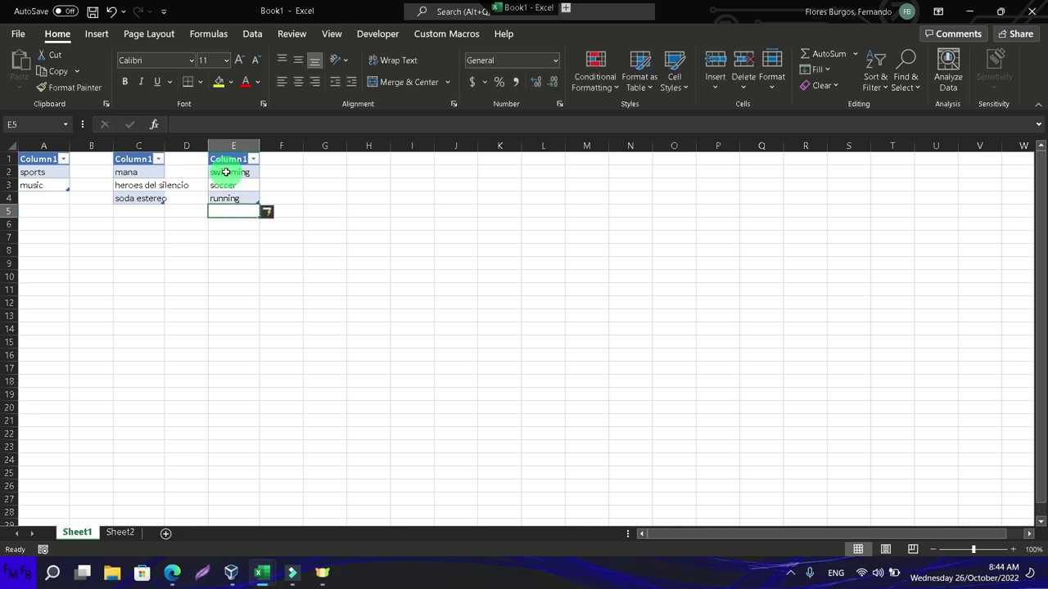
- On Sheet2, choose sports as the hobby in B1's dropdown
click(120, 533)
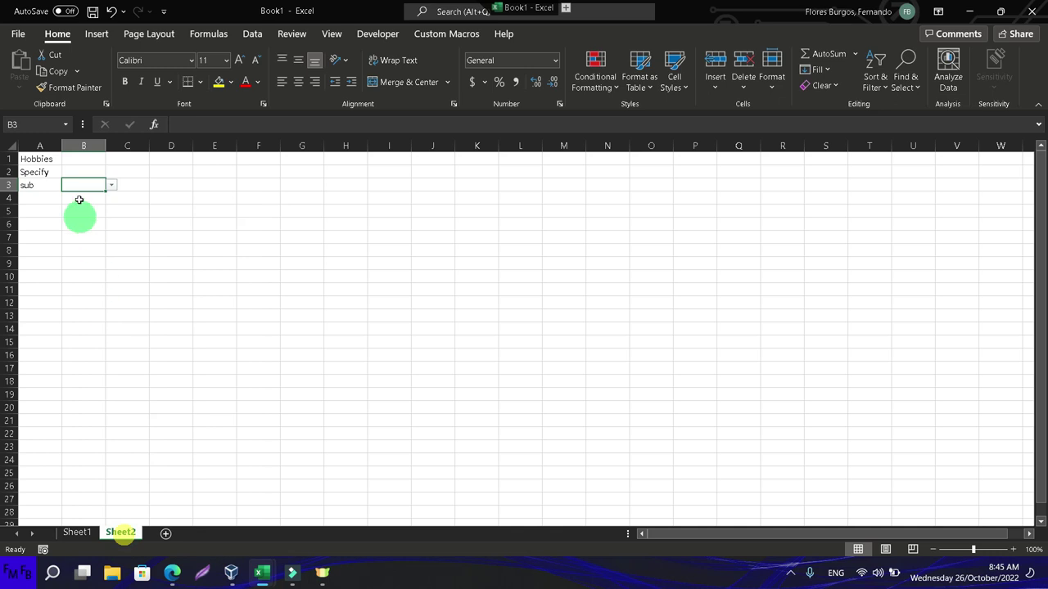
click(77, 159)
click(108, 161)
click(105, 167)
- Delete the Specify row so sub and its dropdown move into row 2
click(98, 171)
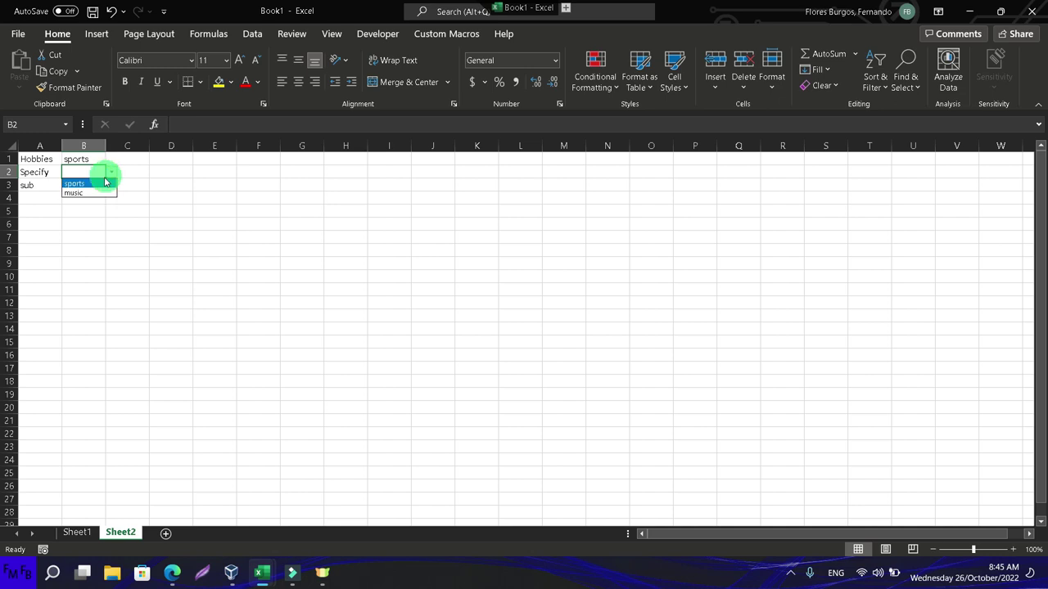
click(164, 168)
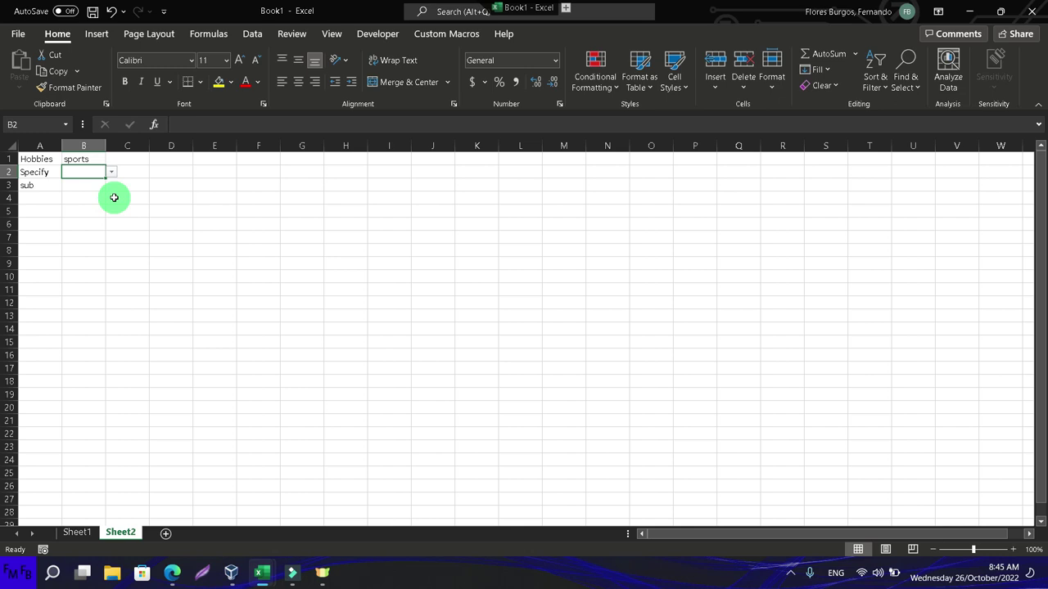
click(9, 172)
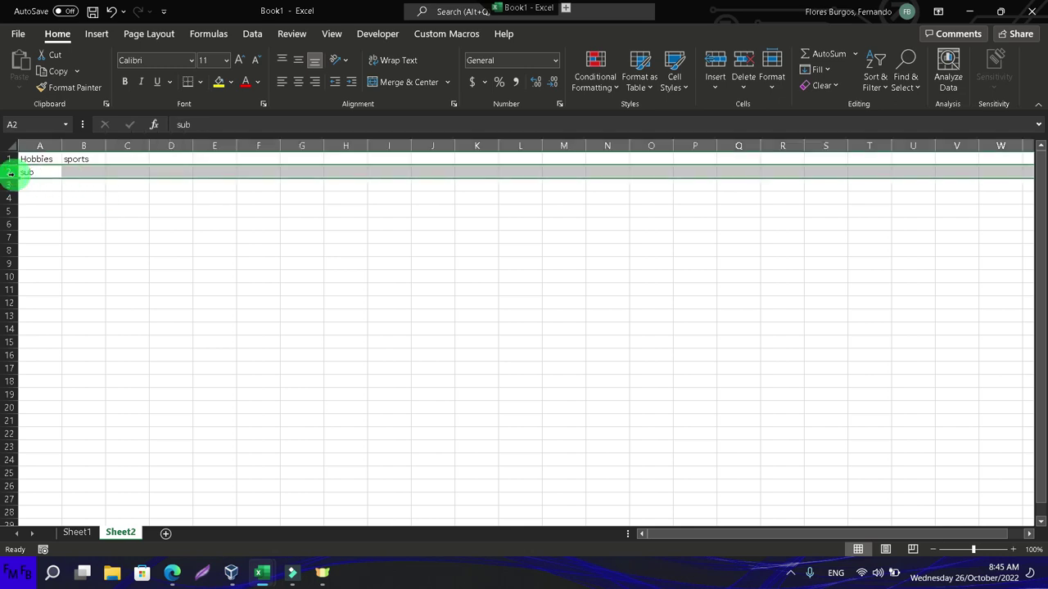
click(77, 171)
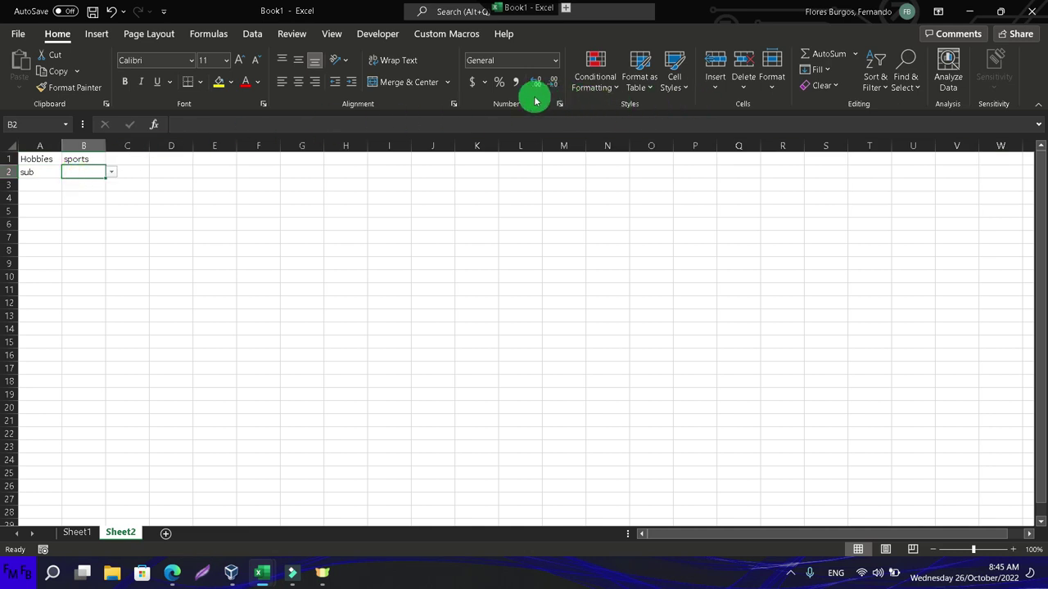
- Change B2's data validation list source to =INDIRECT($B$1), replacing the #REF! reference
click(252, 34)
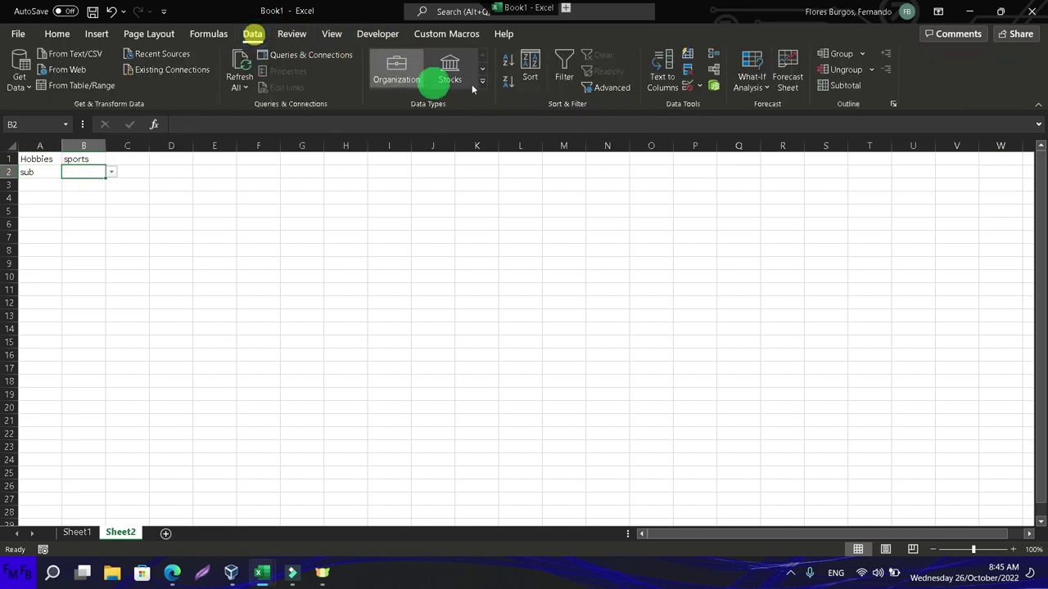
click(701, 85)
click(702, 101)
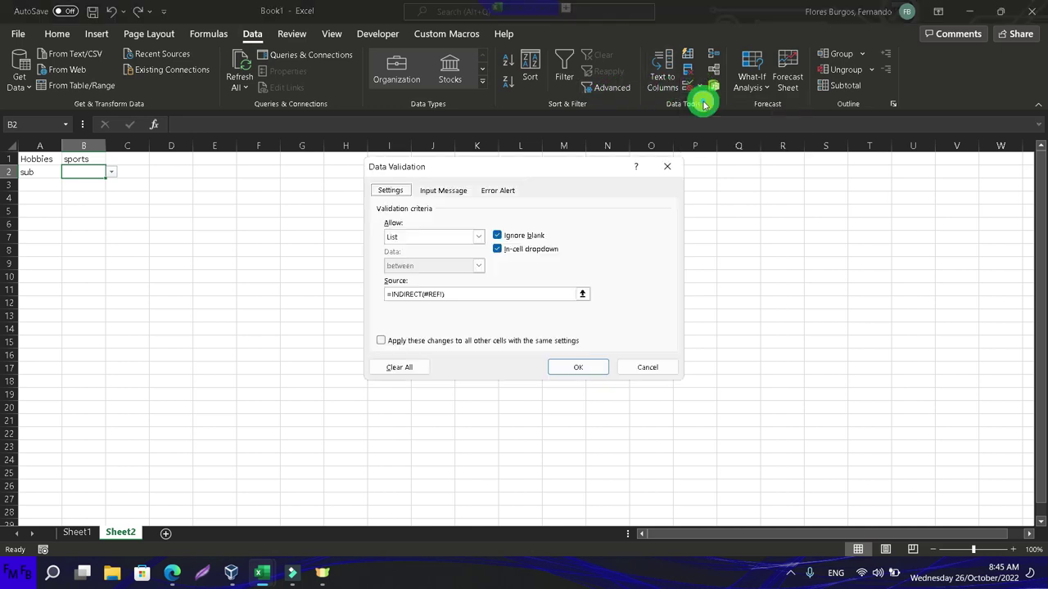
click(441, 295)
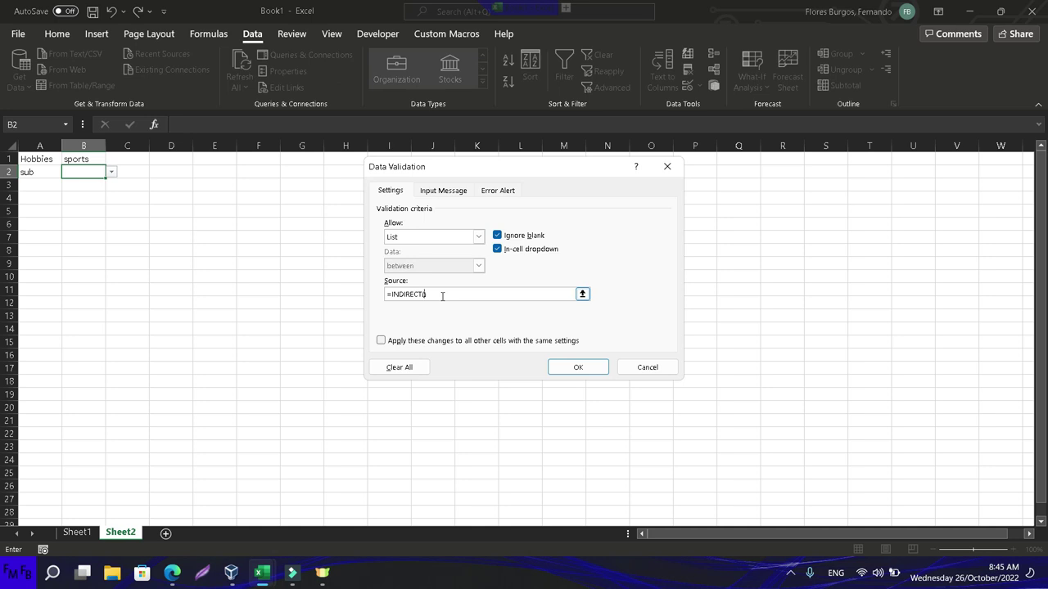
click(82, 158)
text())
click(576, 367)
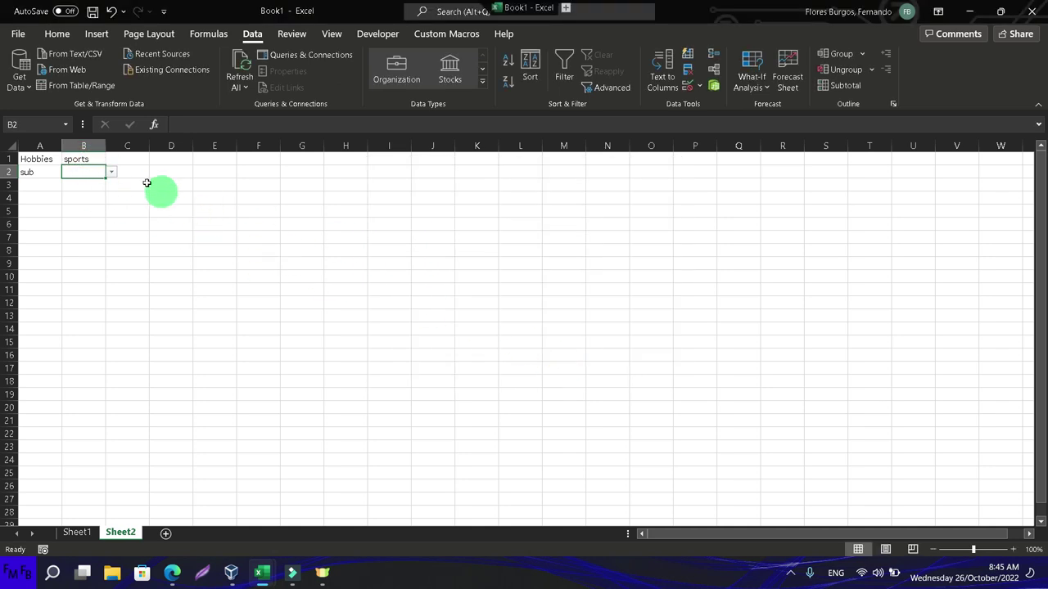
- Open B2's dropdown to check it lists the sports options
click(117, 174)
click(93, 168)
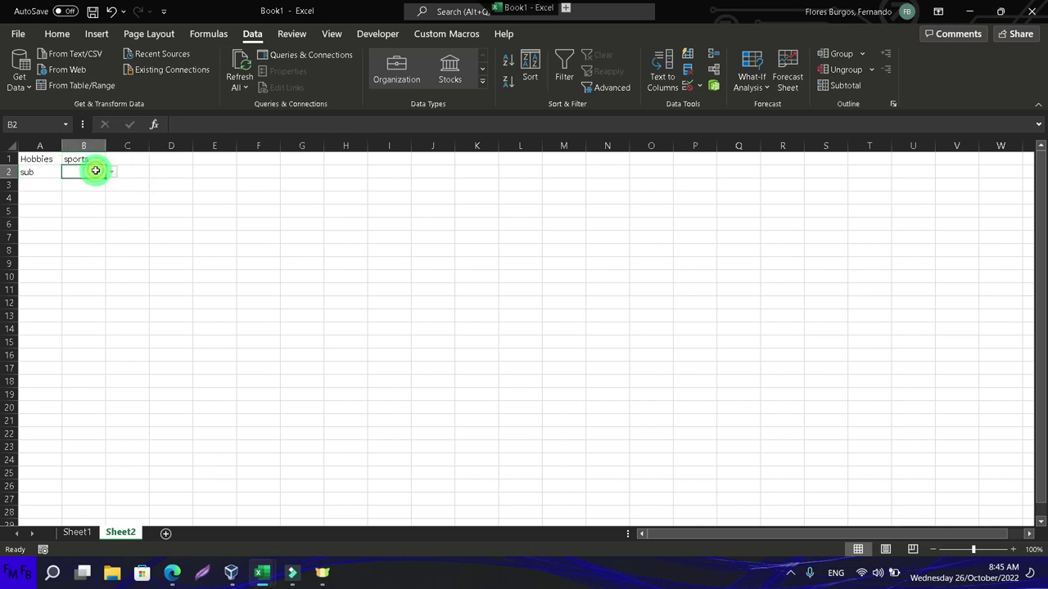
click(111, 173)
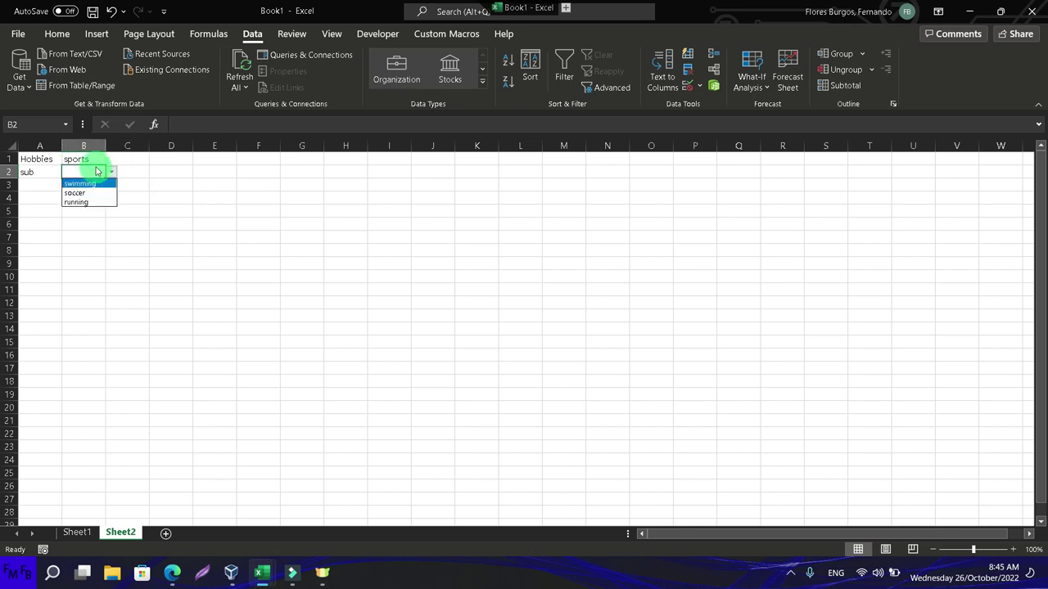
- Change B1 to music and confirm B2 offers mana, heroes del silencio, soda estereo
click(92, 157)
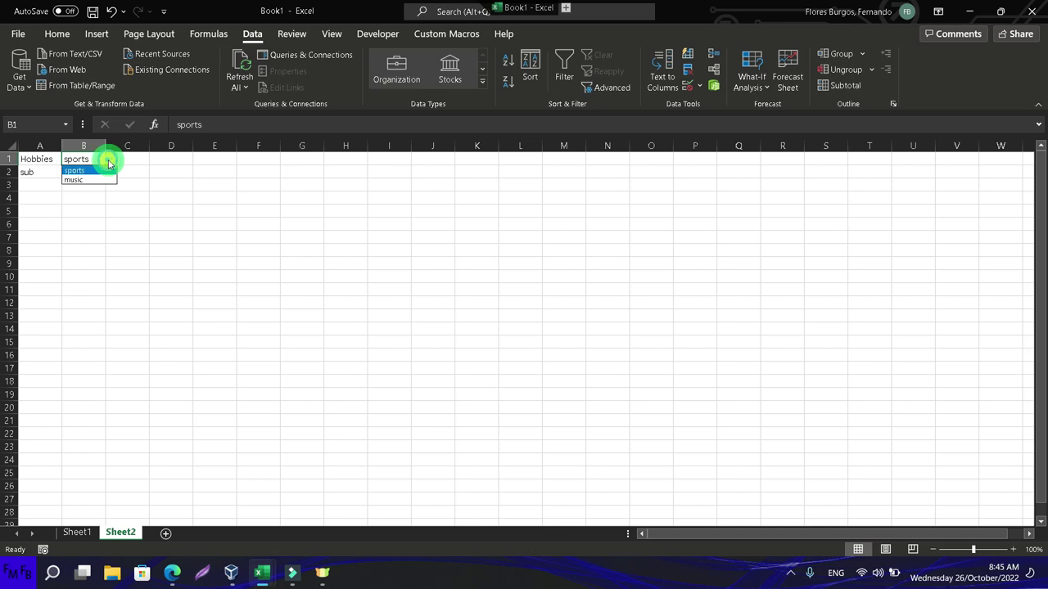
click(90, 179)
click(96, 172)
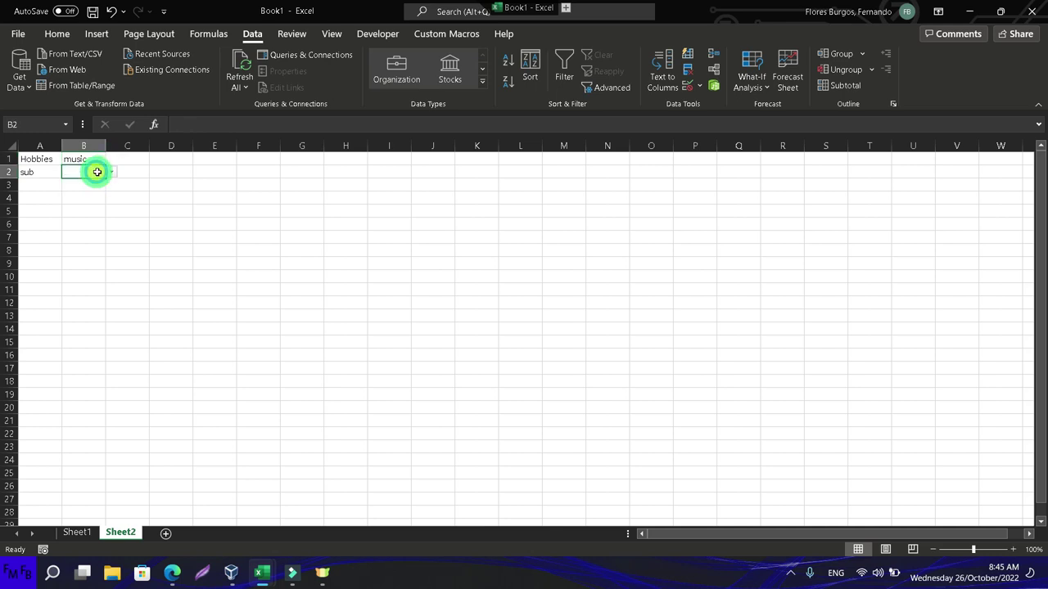
click(108, 174)
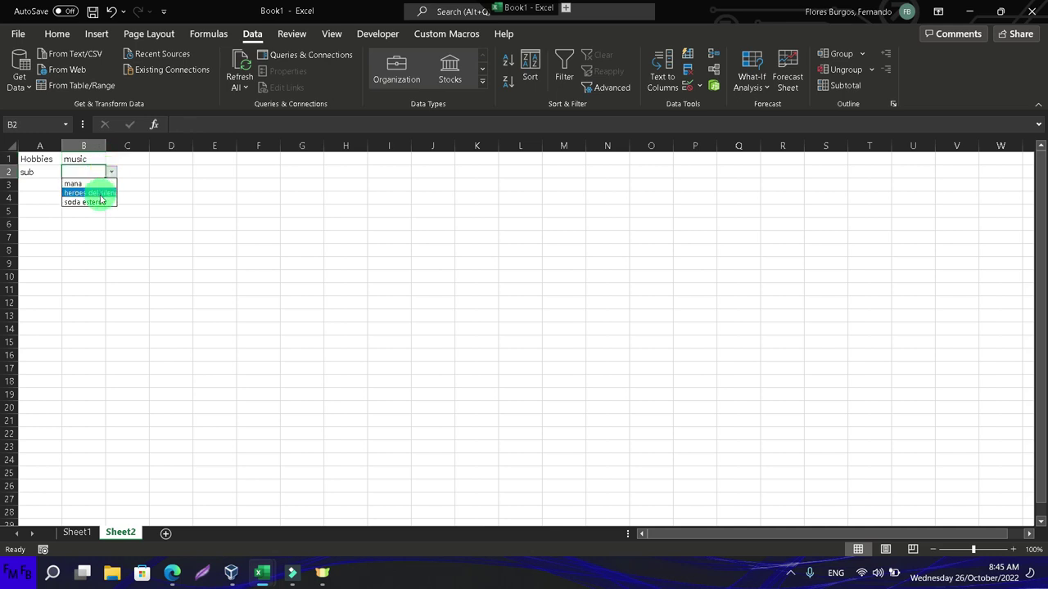